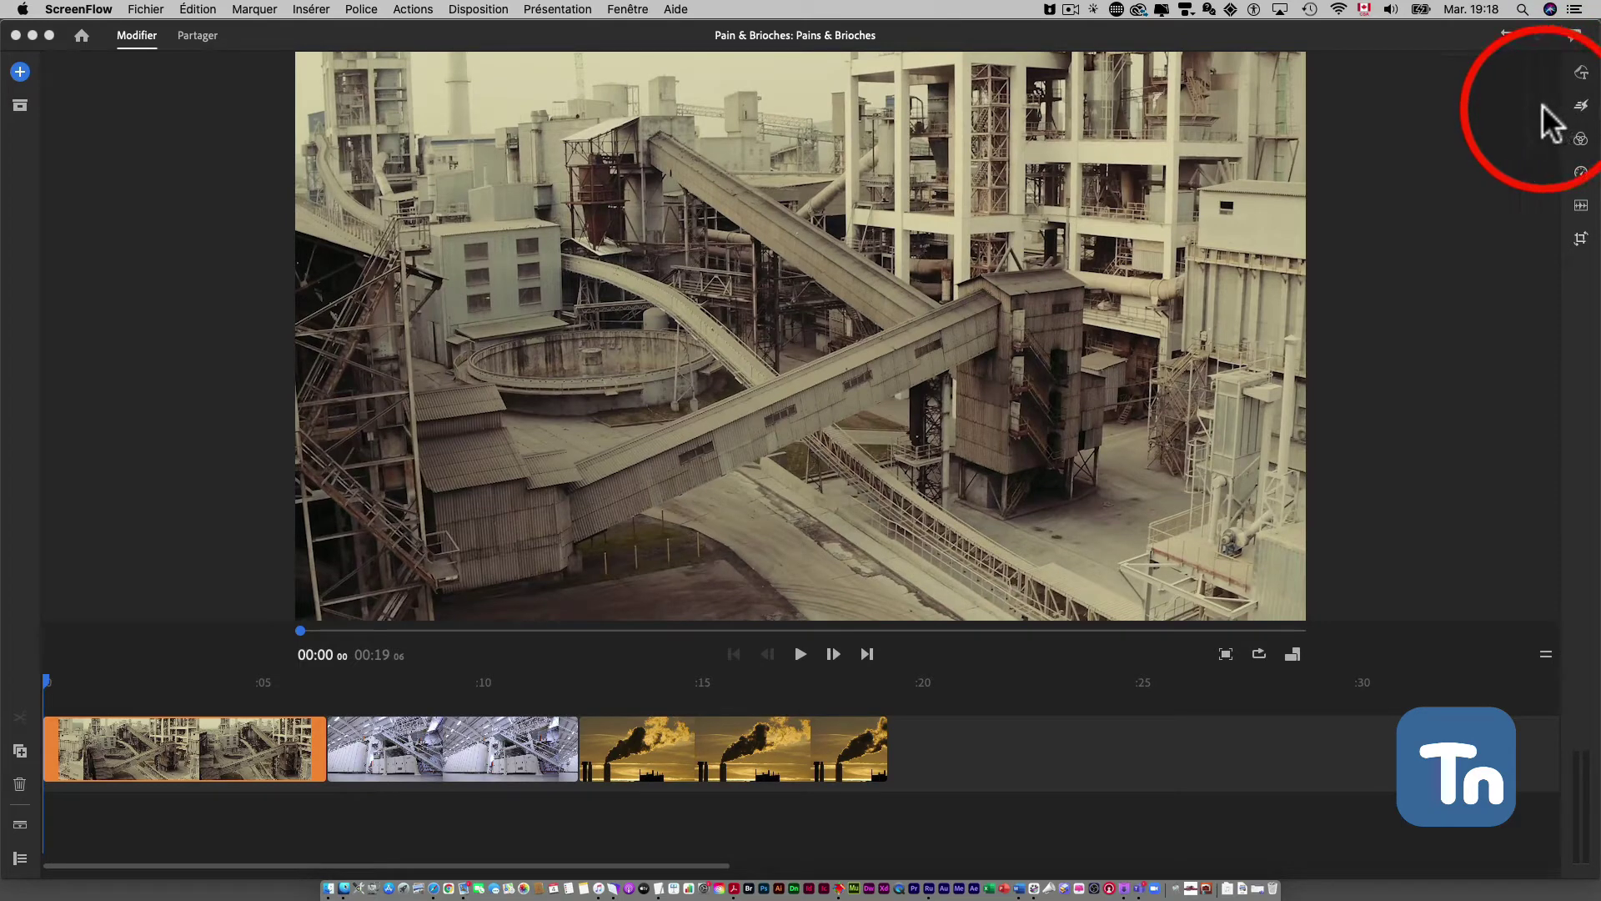
# Step: Bring Premiere Rush to the front and show the transitions available for the first clip
pyautogui.click(1583, 104)
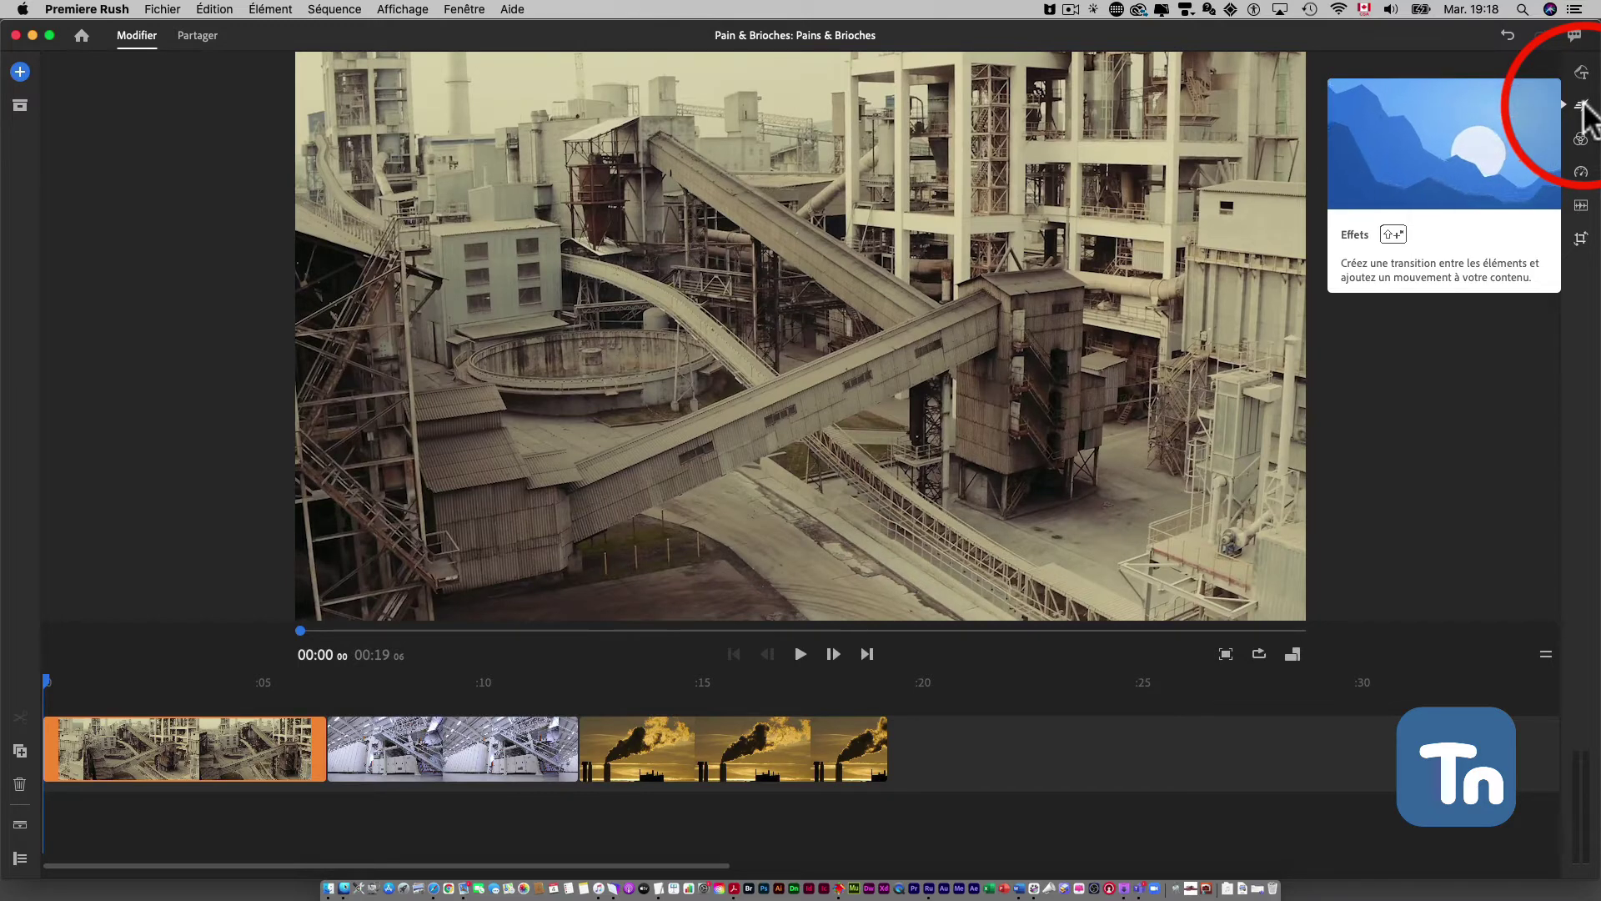
pyautogui.click(1582, 106)
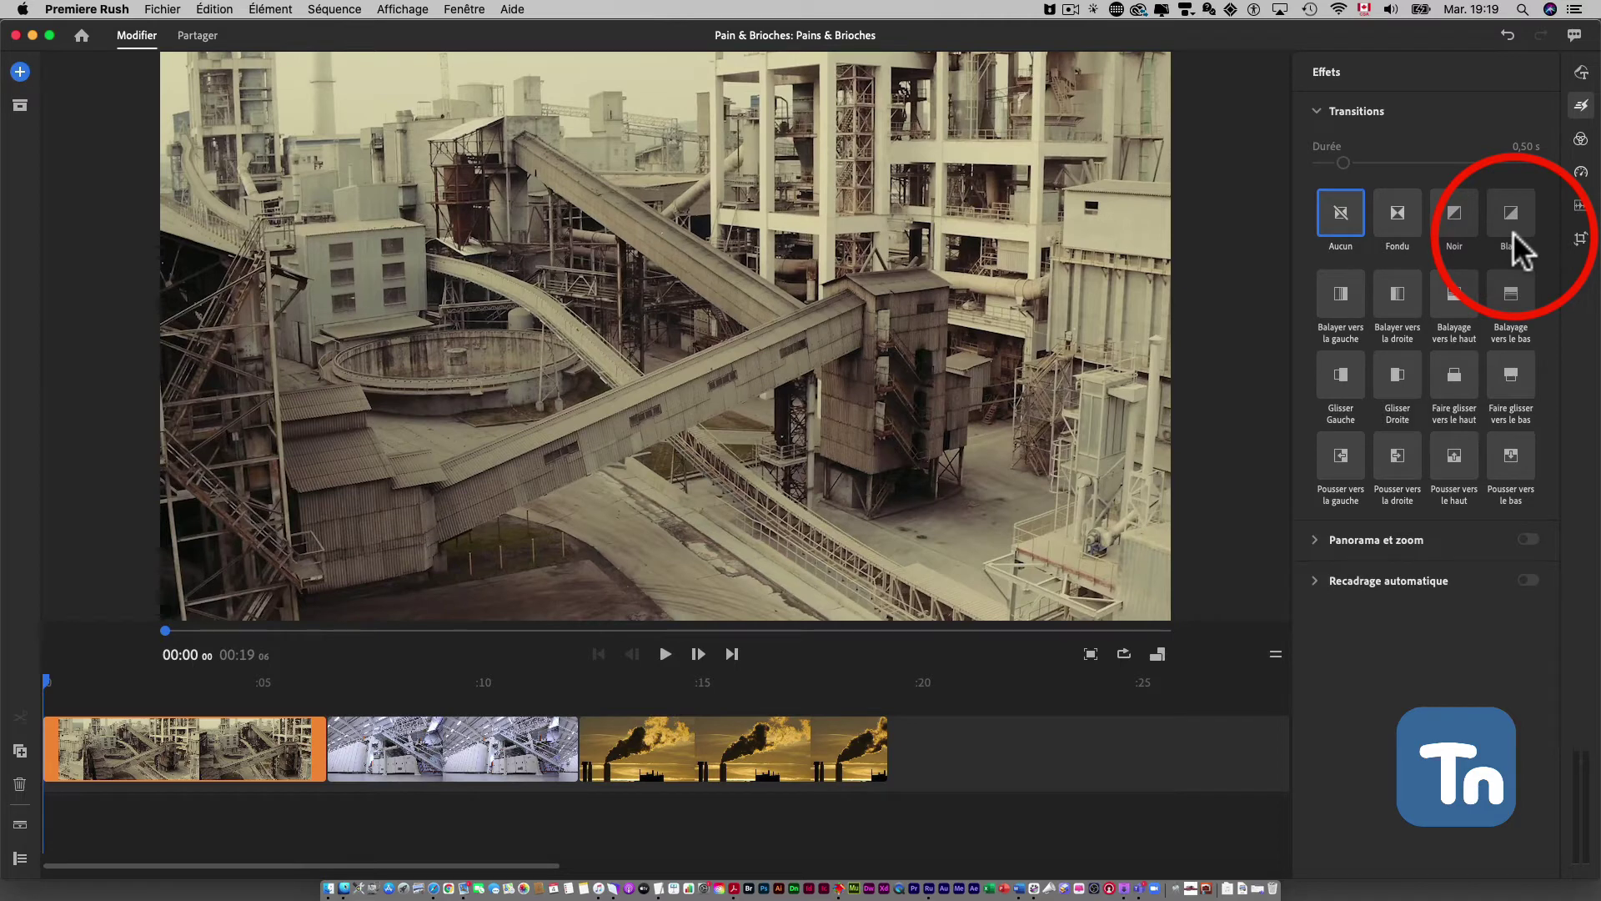
# Step: Try the Fondu and Noir transitions, set the duration to 1 s, then settle on Blanc
pyautogui.click(1404, 219)
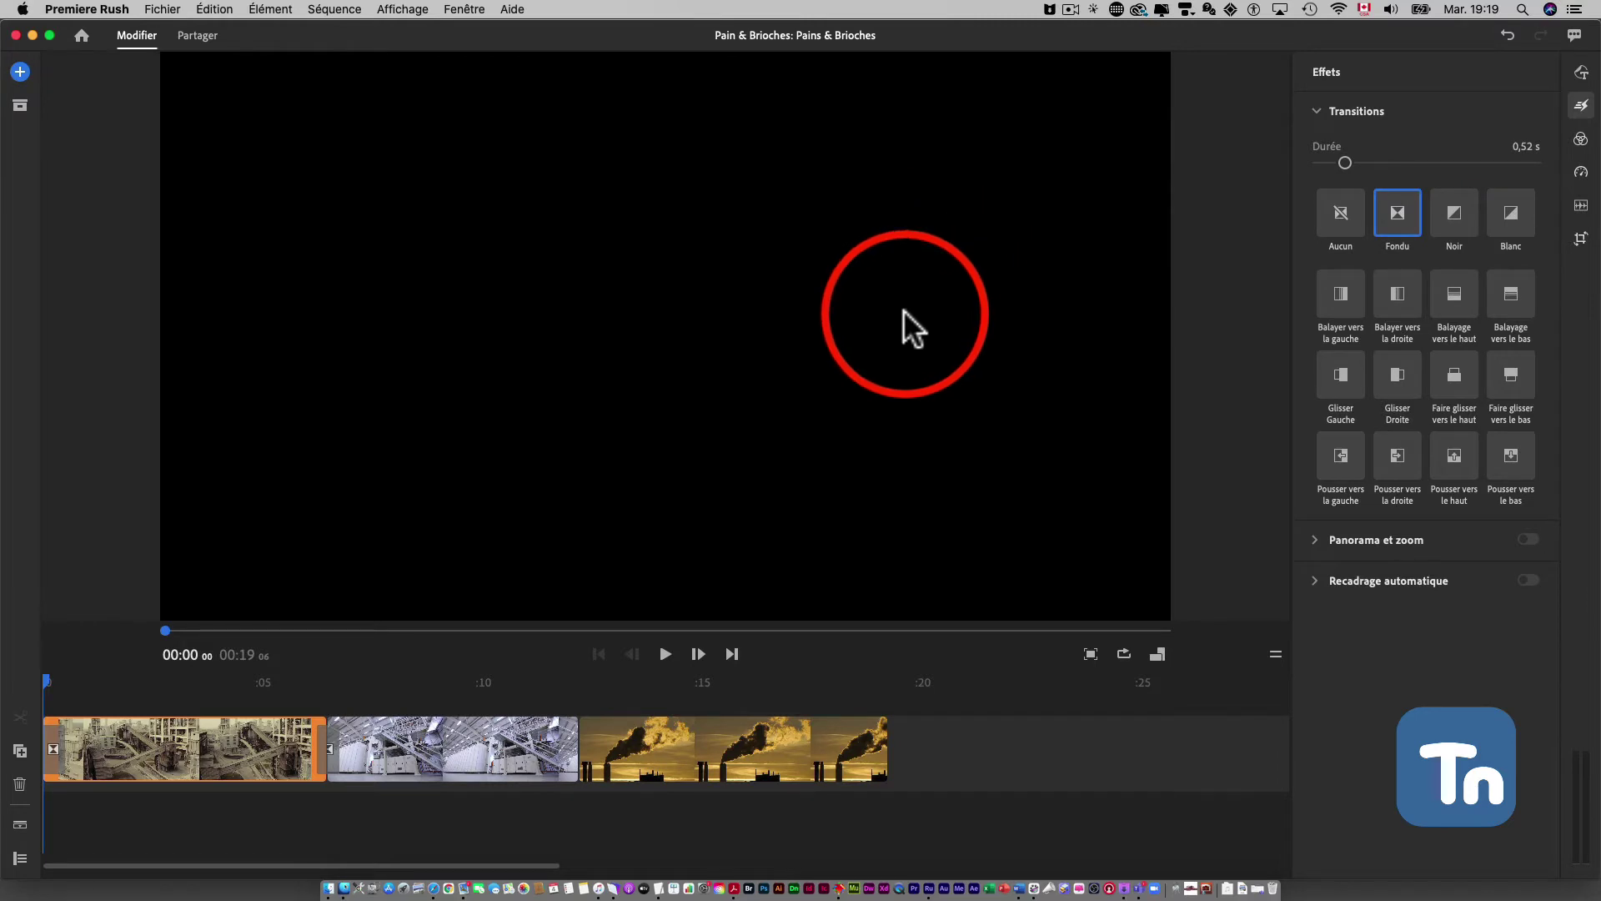
pyautogui.click(1449, 214)
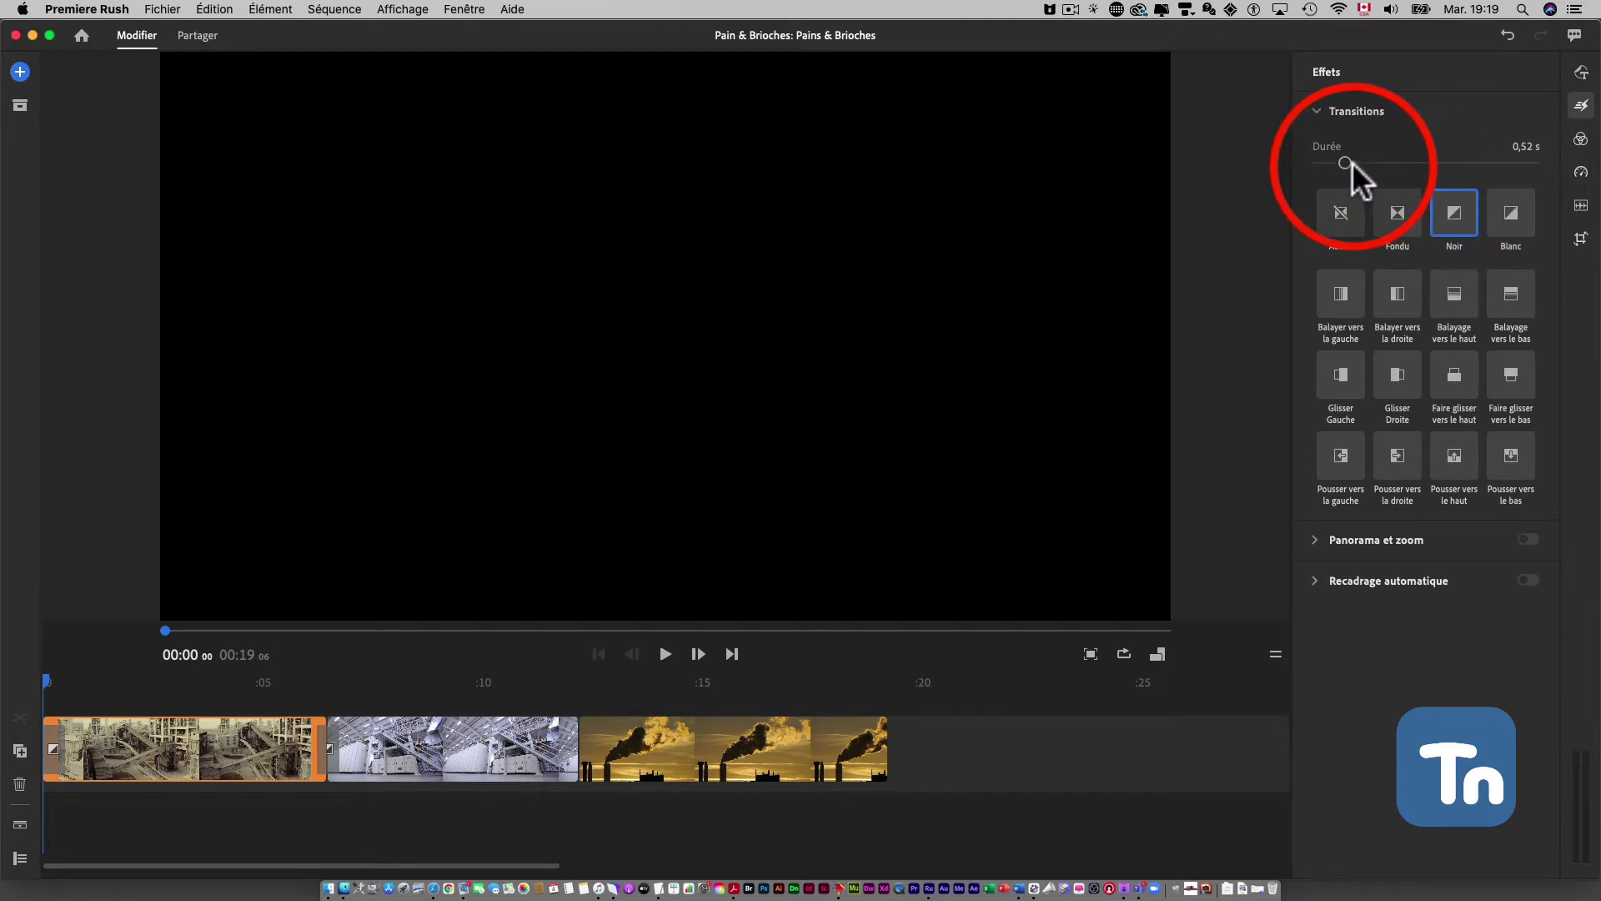
pyautogui.click(1526, 147)
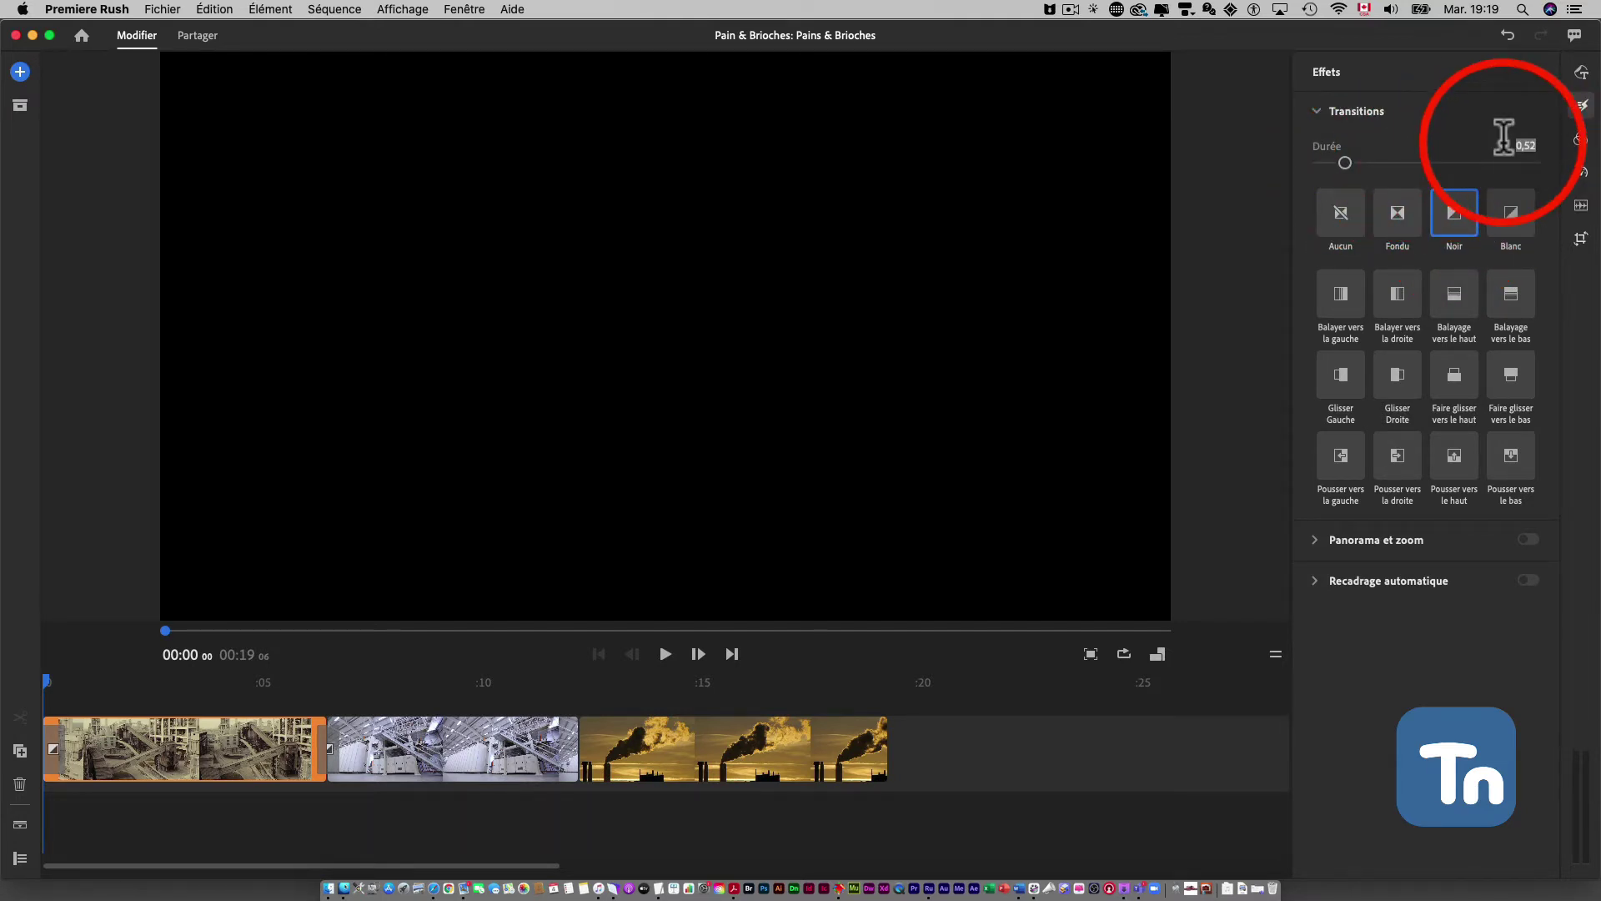
pyautogui.write('1')
pyautogui.press('Return')
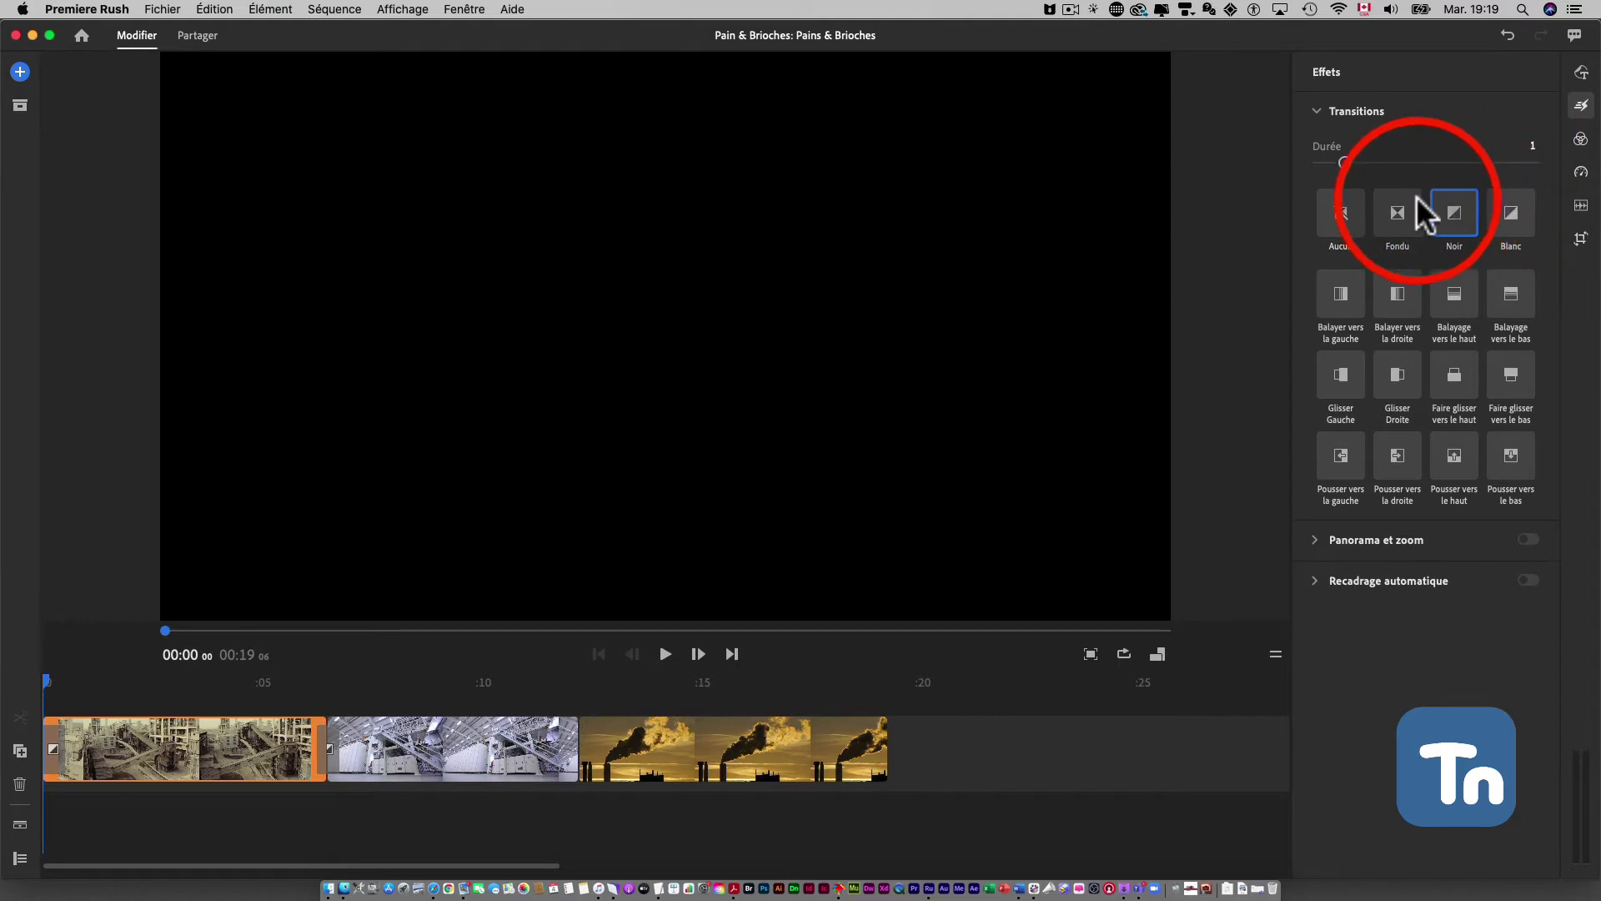
pyautogui.click(1415, 199)
pyautogui.click(1513, 206)
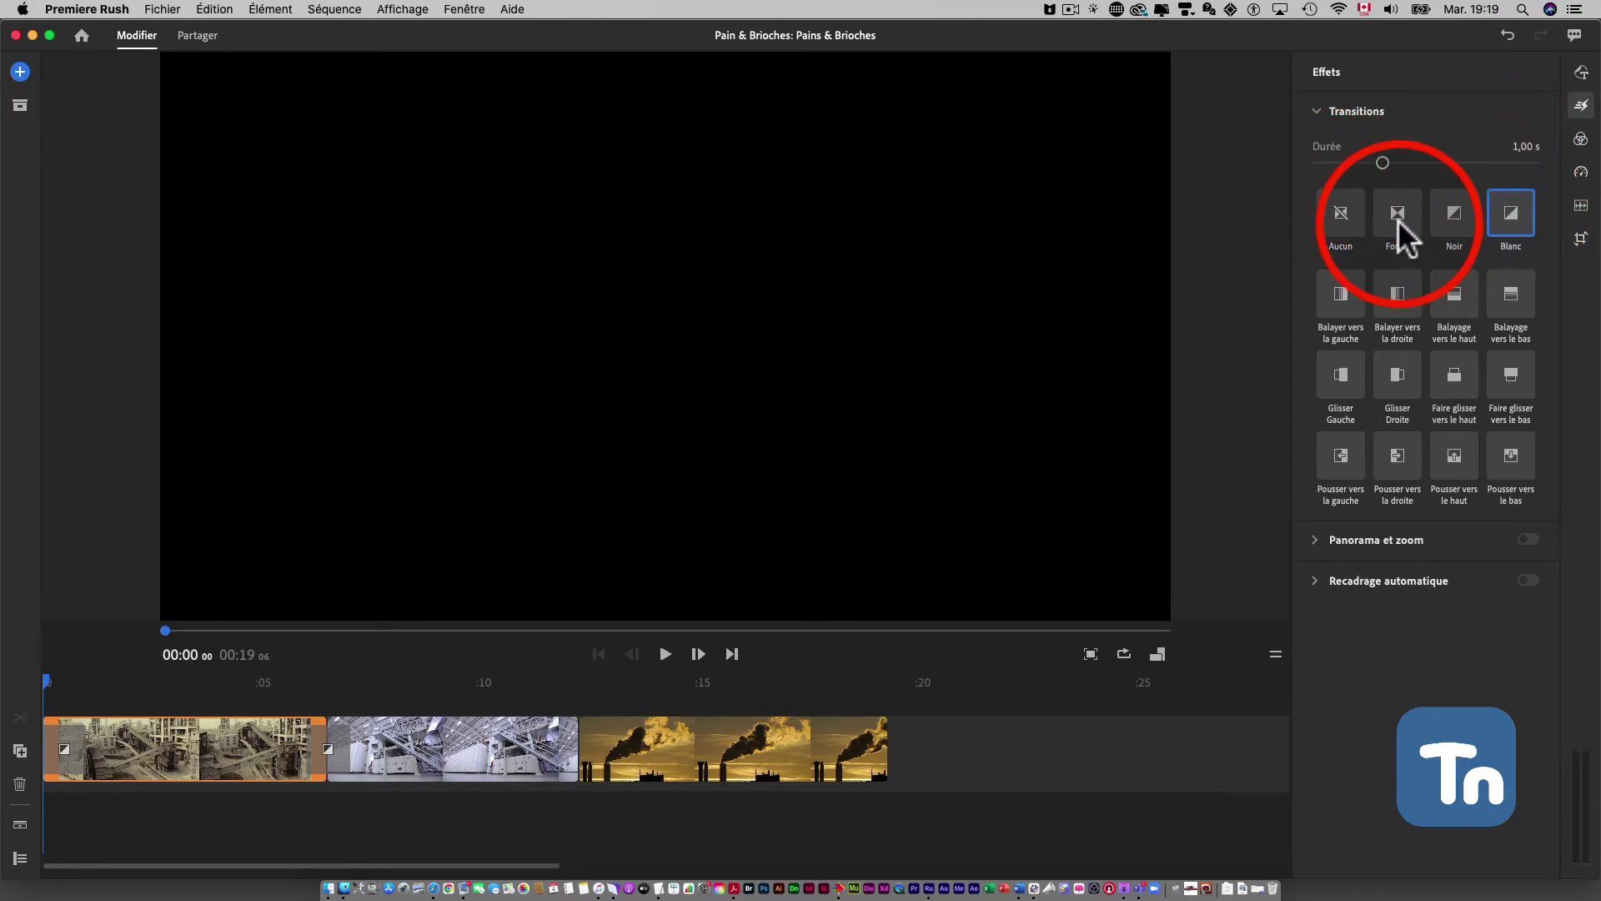
# Step: Select all three timeline clips and apply Fondu transitions to every clip edge
pyautogui.moveTo(1398, 219); pyautogui.dragTo(899, 751)
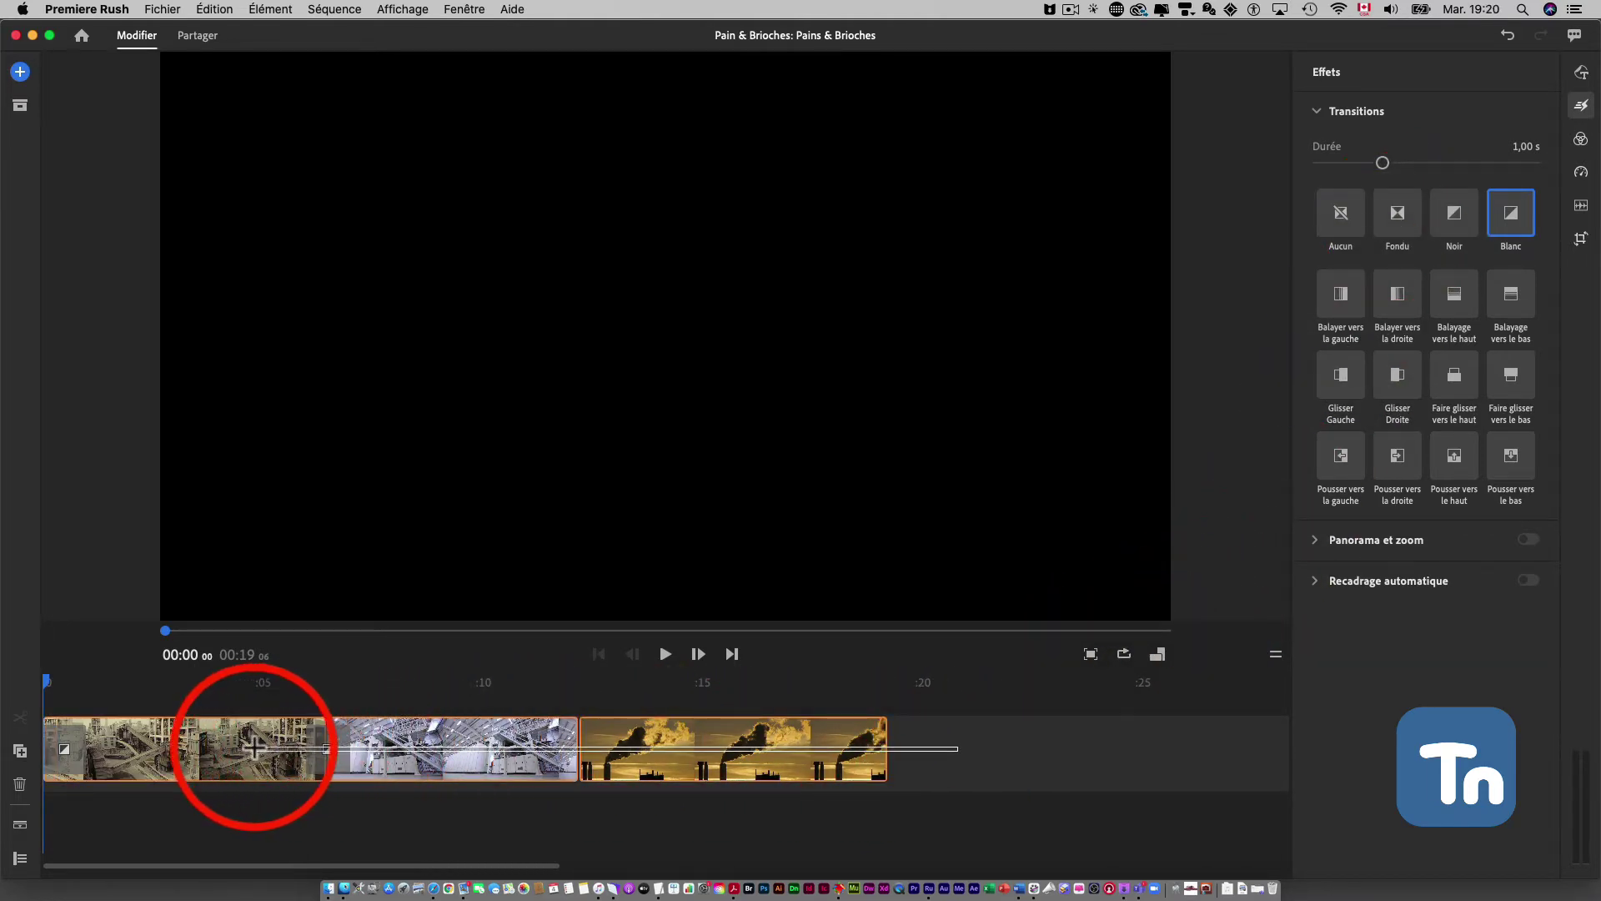
pyautogui.click(68, 759)
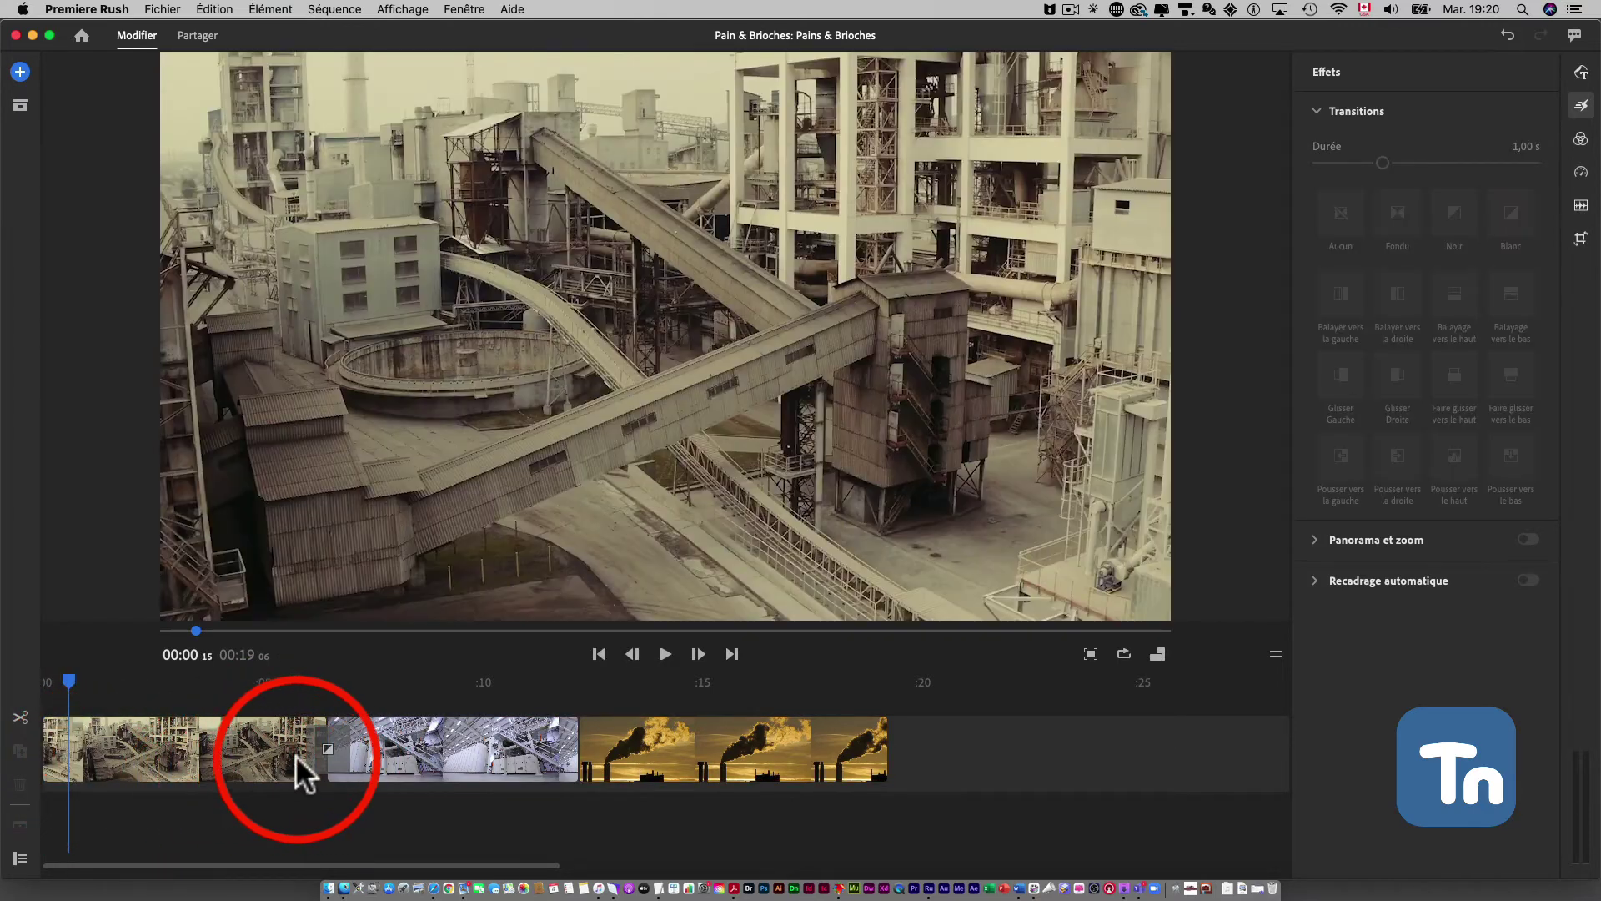
pyautogui.click(321, 750)
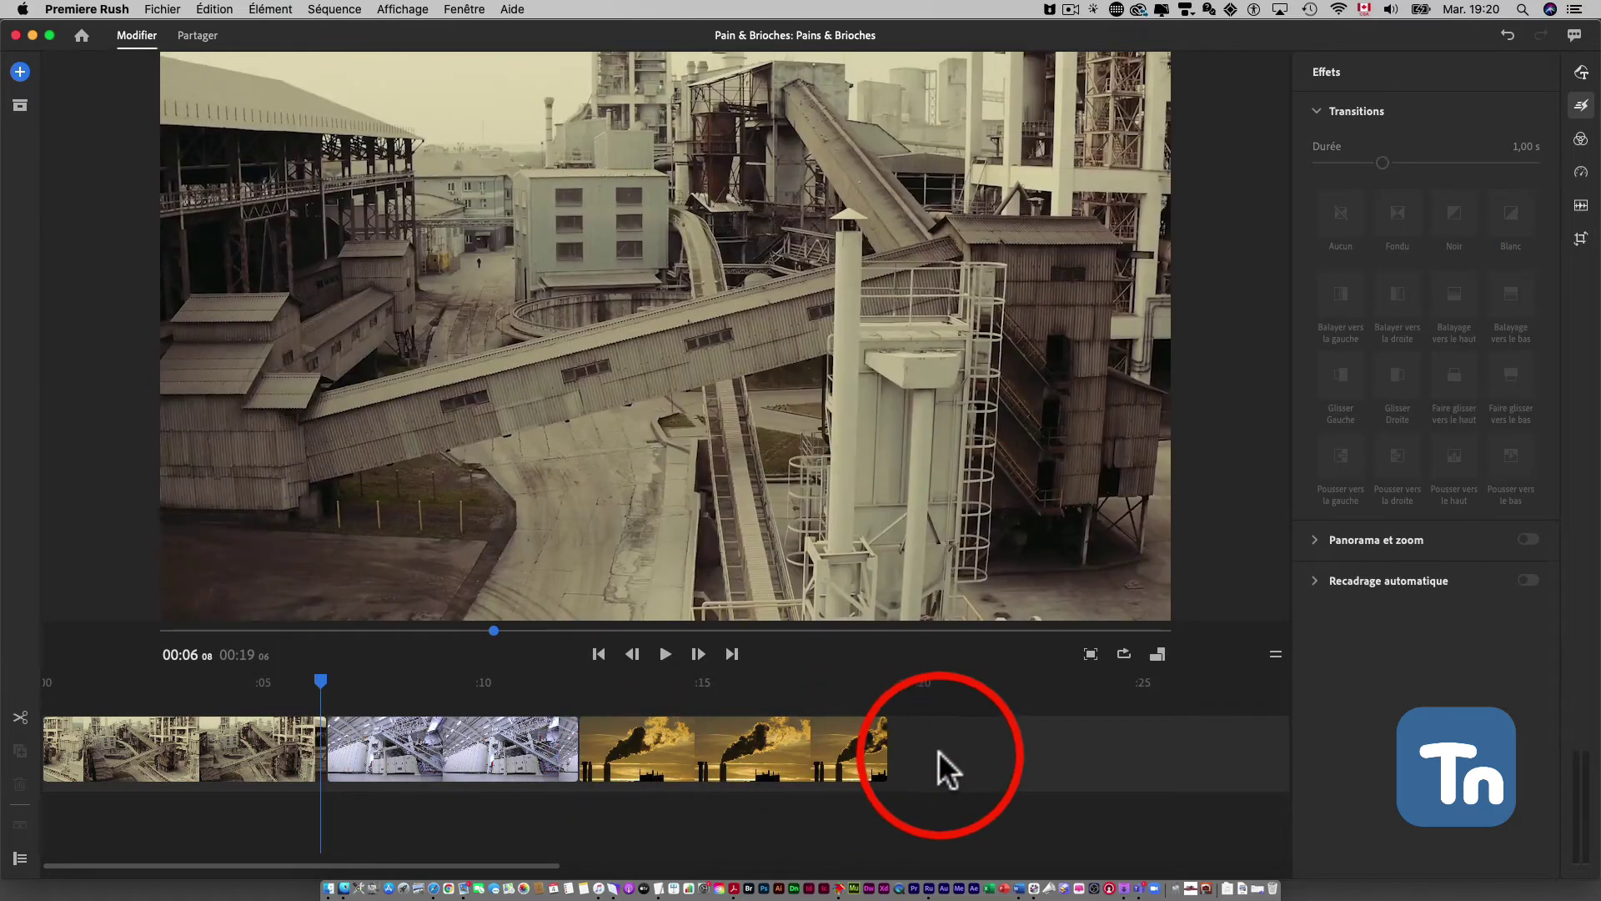
pyautogui.moveTo(990, 754); pyautogui.dragTo(86, 759)
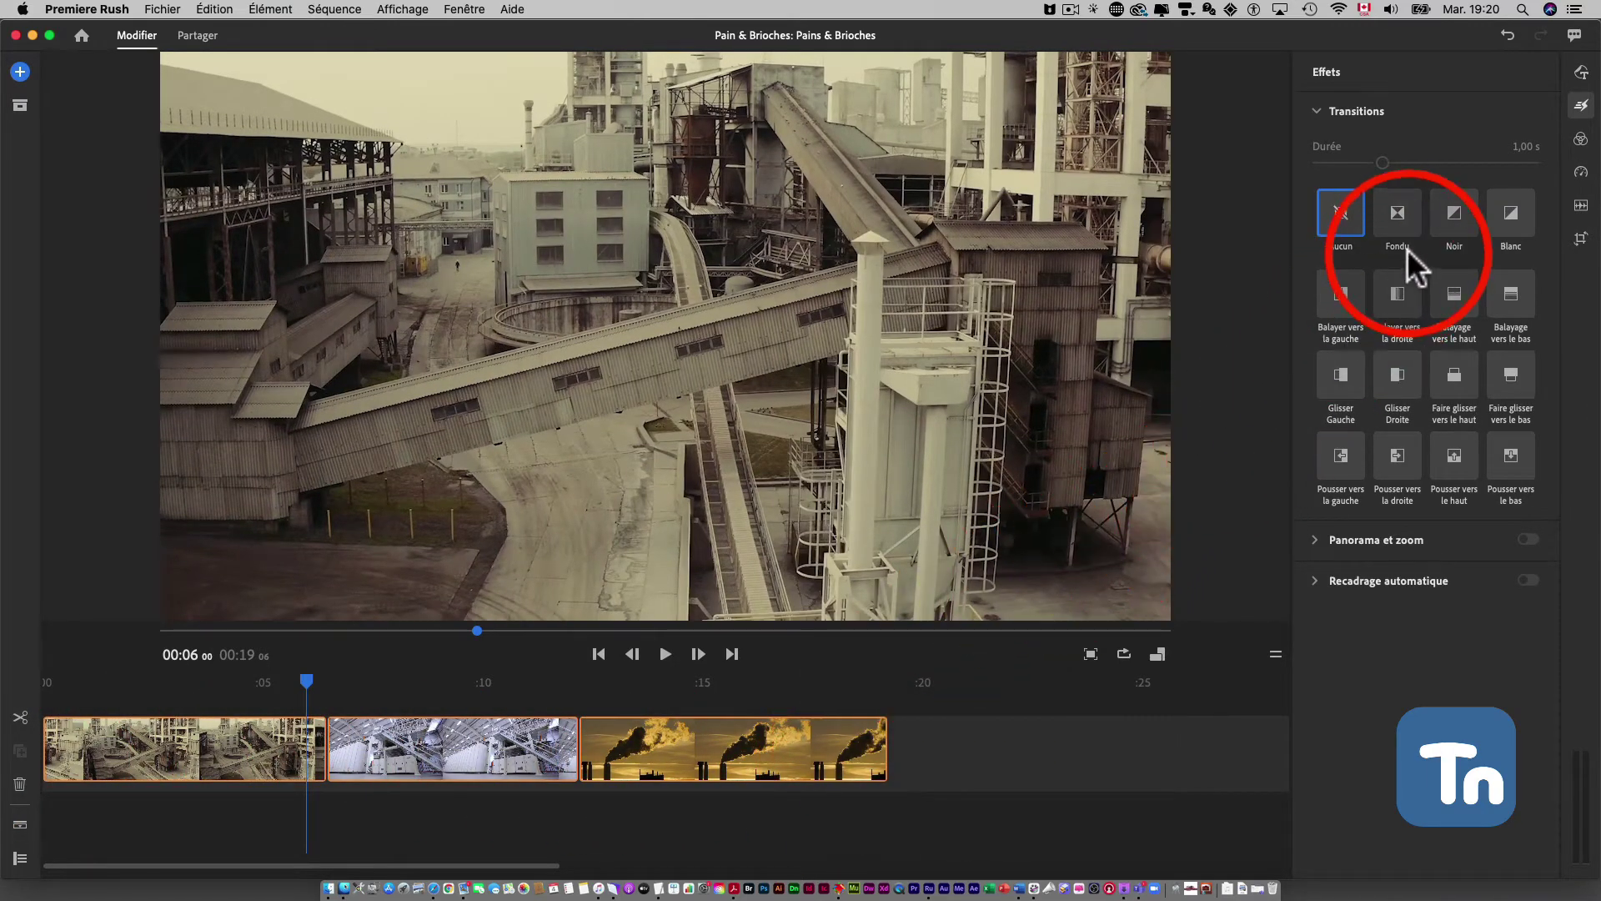
pyautogui.click(1394, 219)
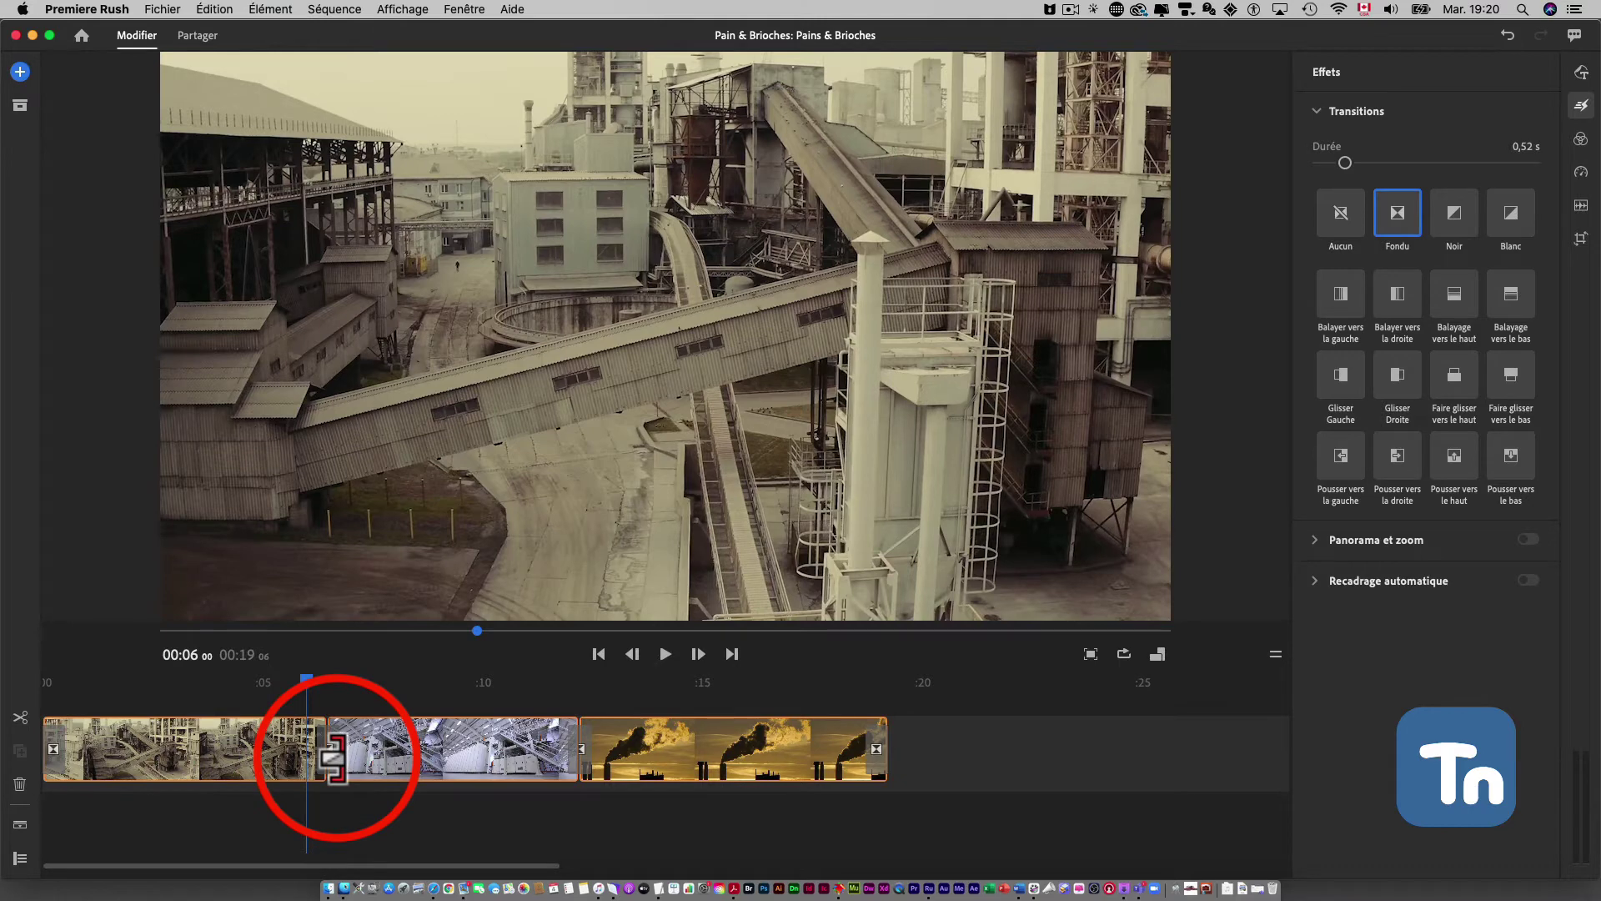
# Step: Place a Noir transition at the end of the third clip
pyautogui.click(874, 750)
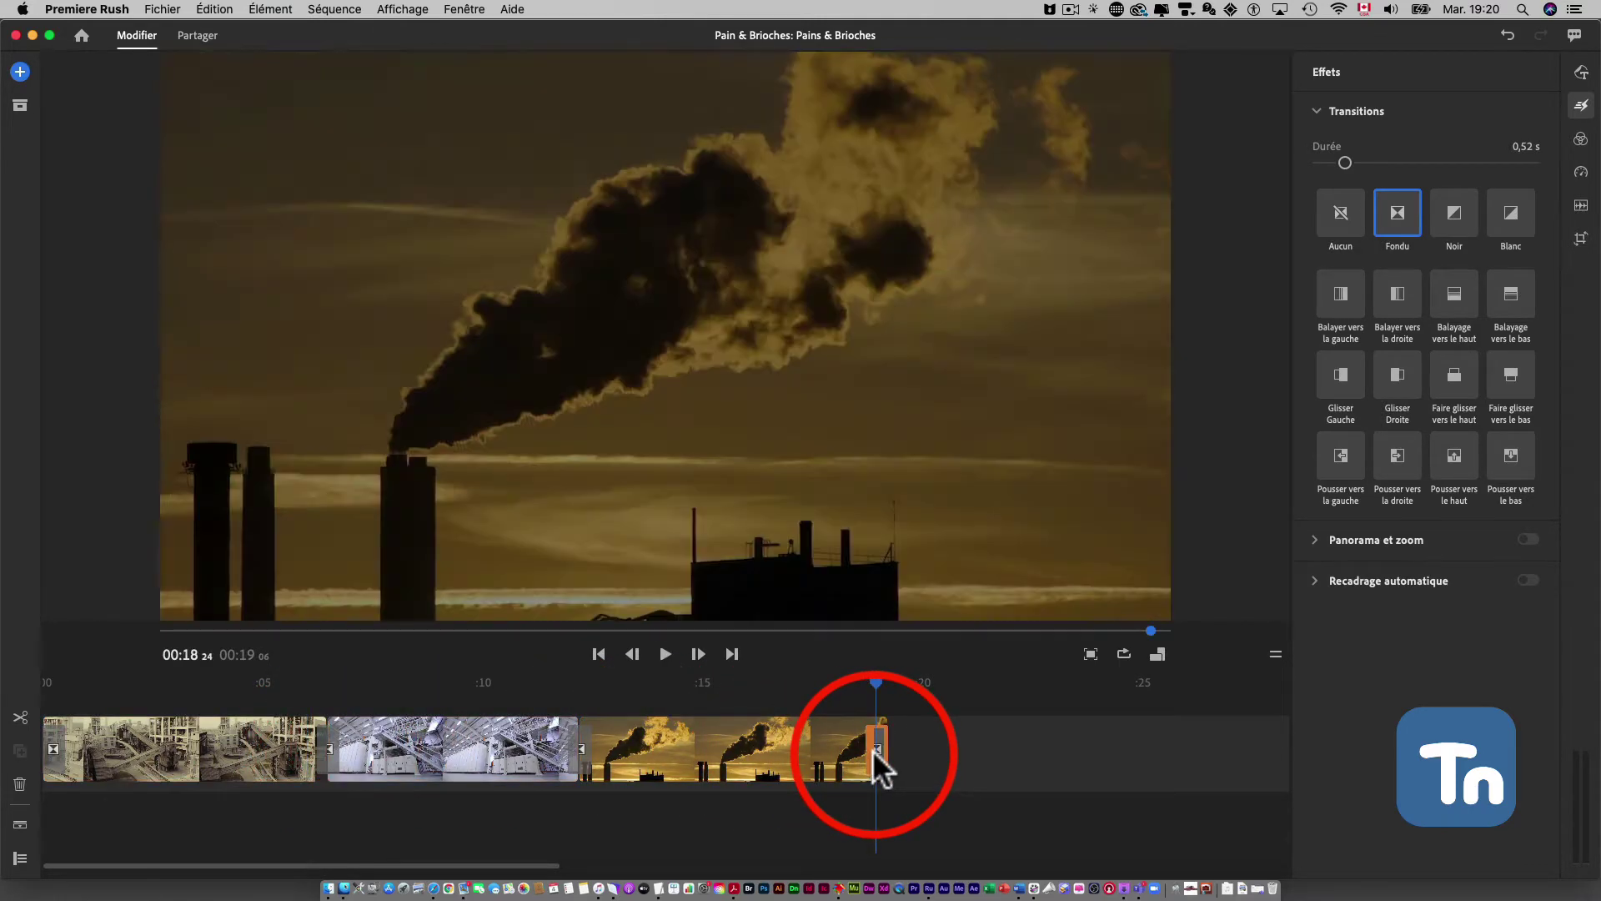
pyautogui.click(867, 749)
pyautogui.moveTo(1451, 222); pyautogui.dragTo(887, 754)
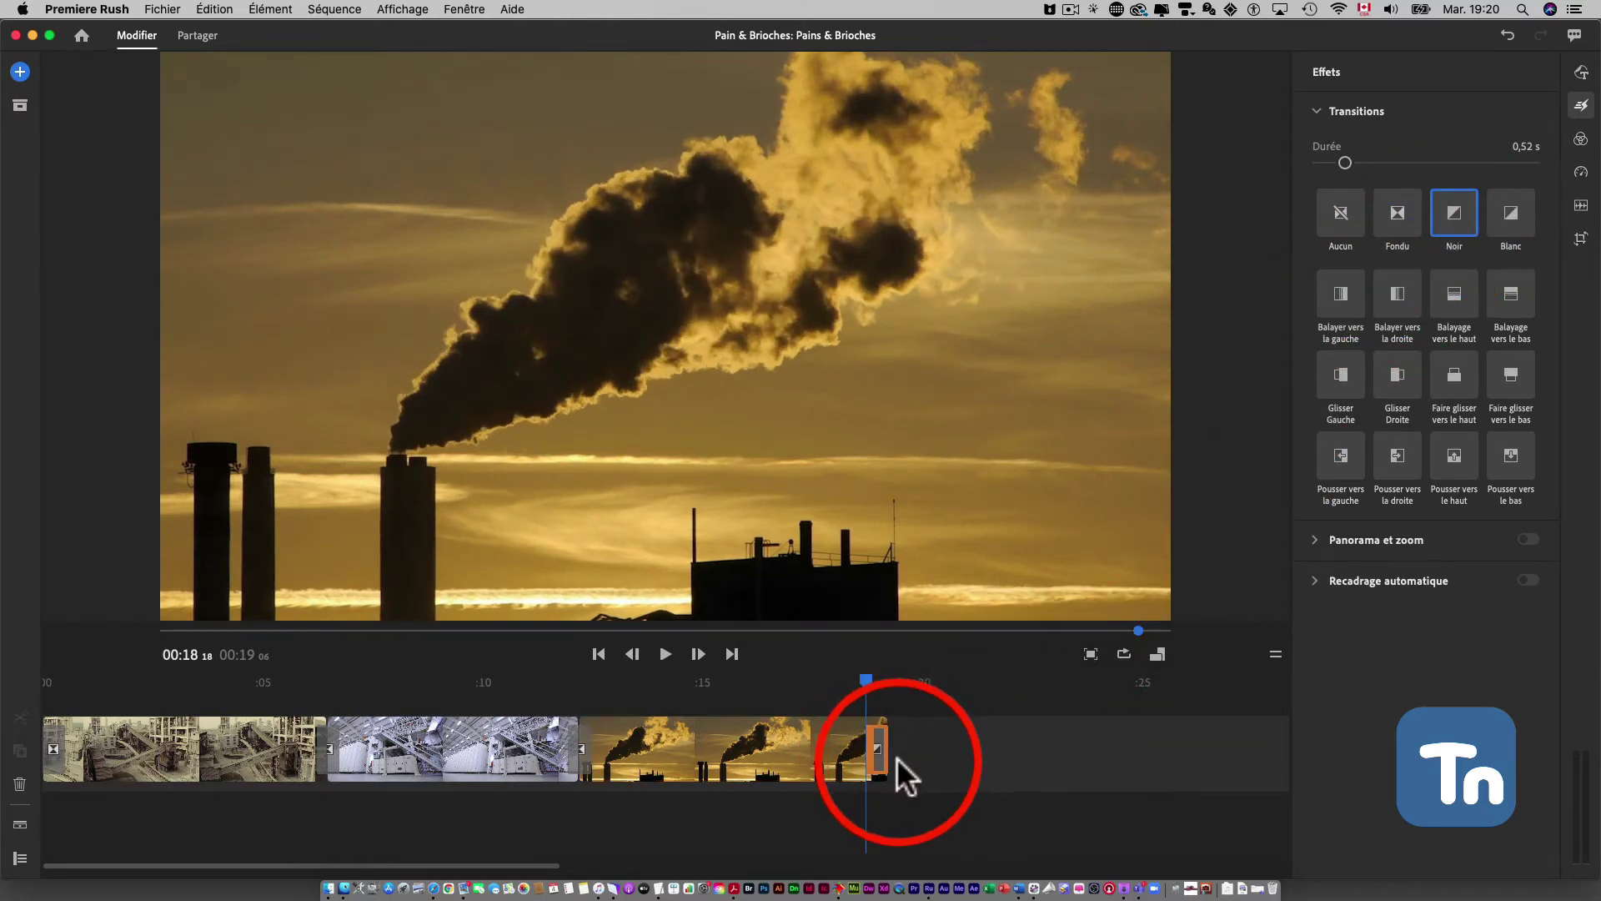
# Step: Undo an accidental deletion of the first clip and reselect the fade at its start
pyautogui.click(45, 742)
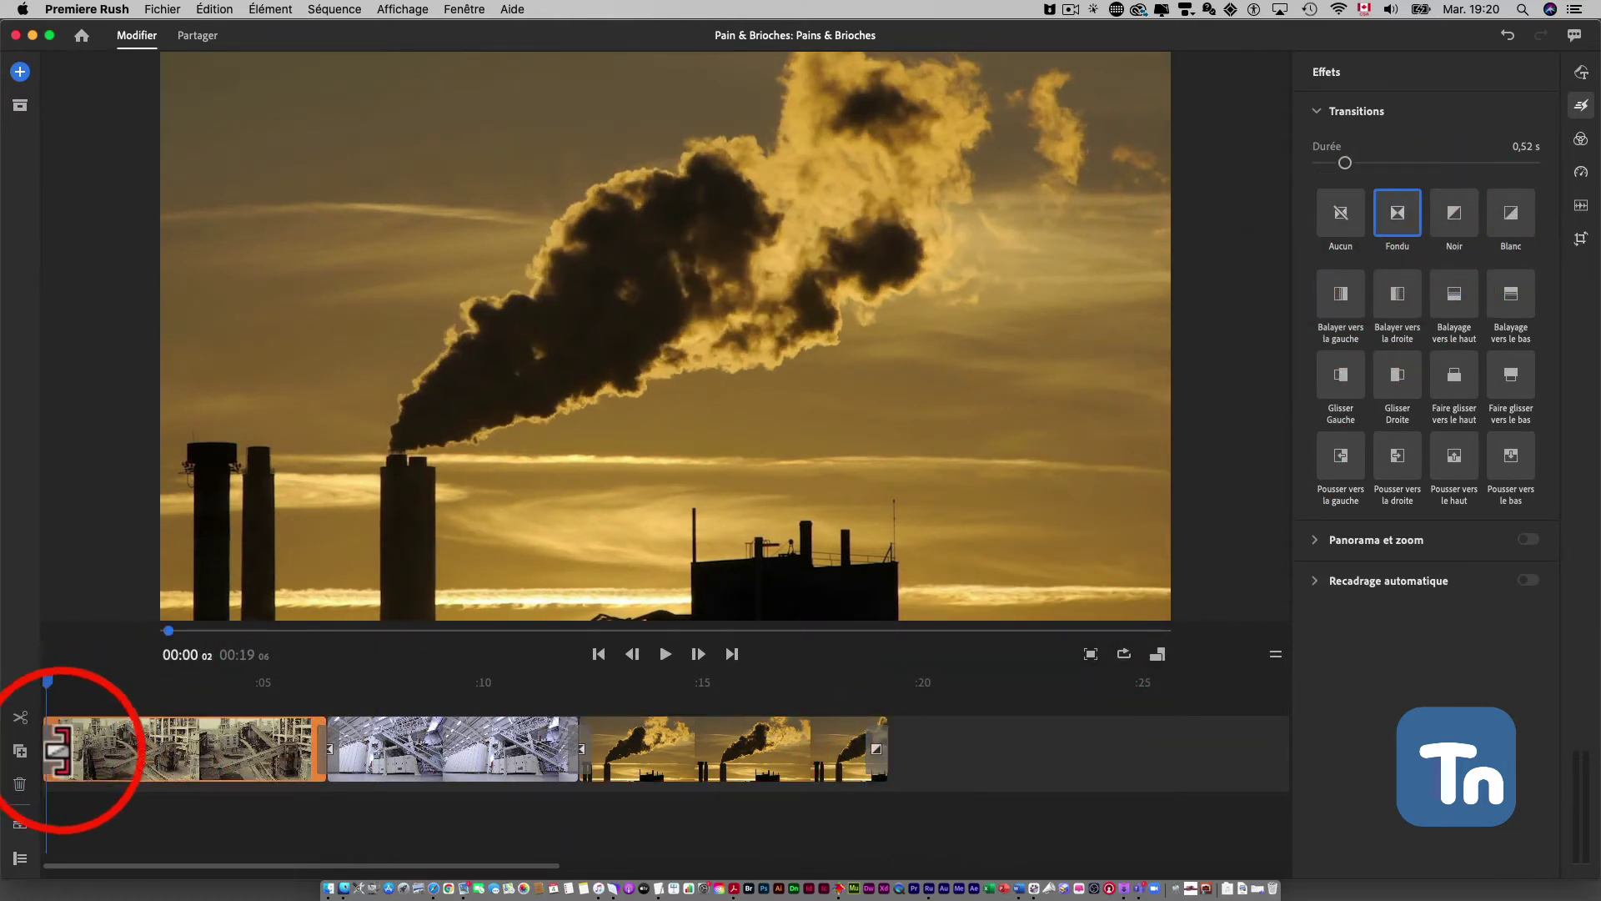
pyautogui.press('Delete')
pyautogui.press('super+z')
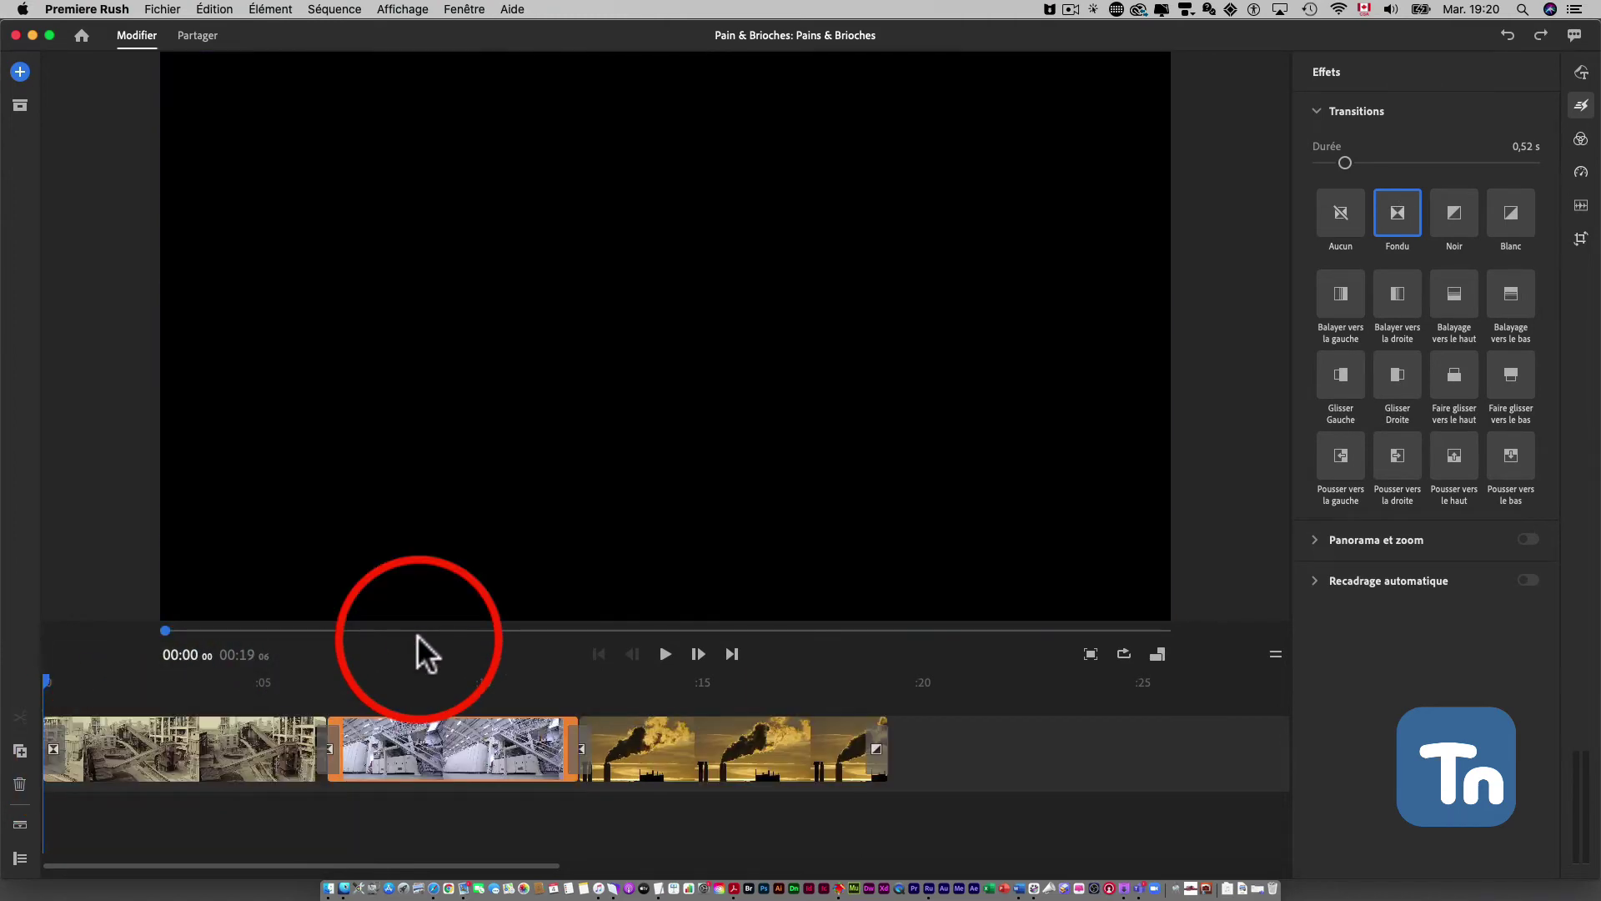
pyautogui.click(53, 748)
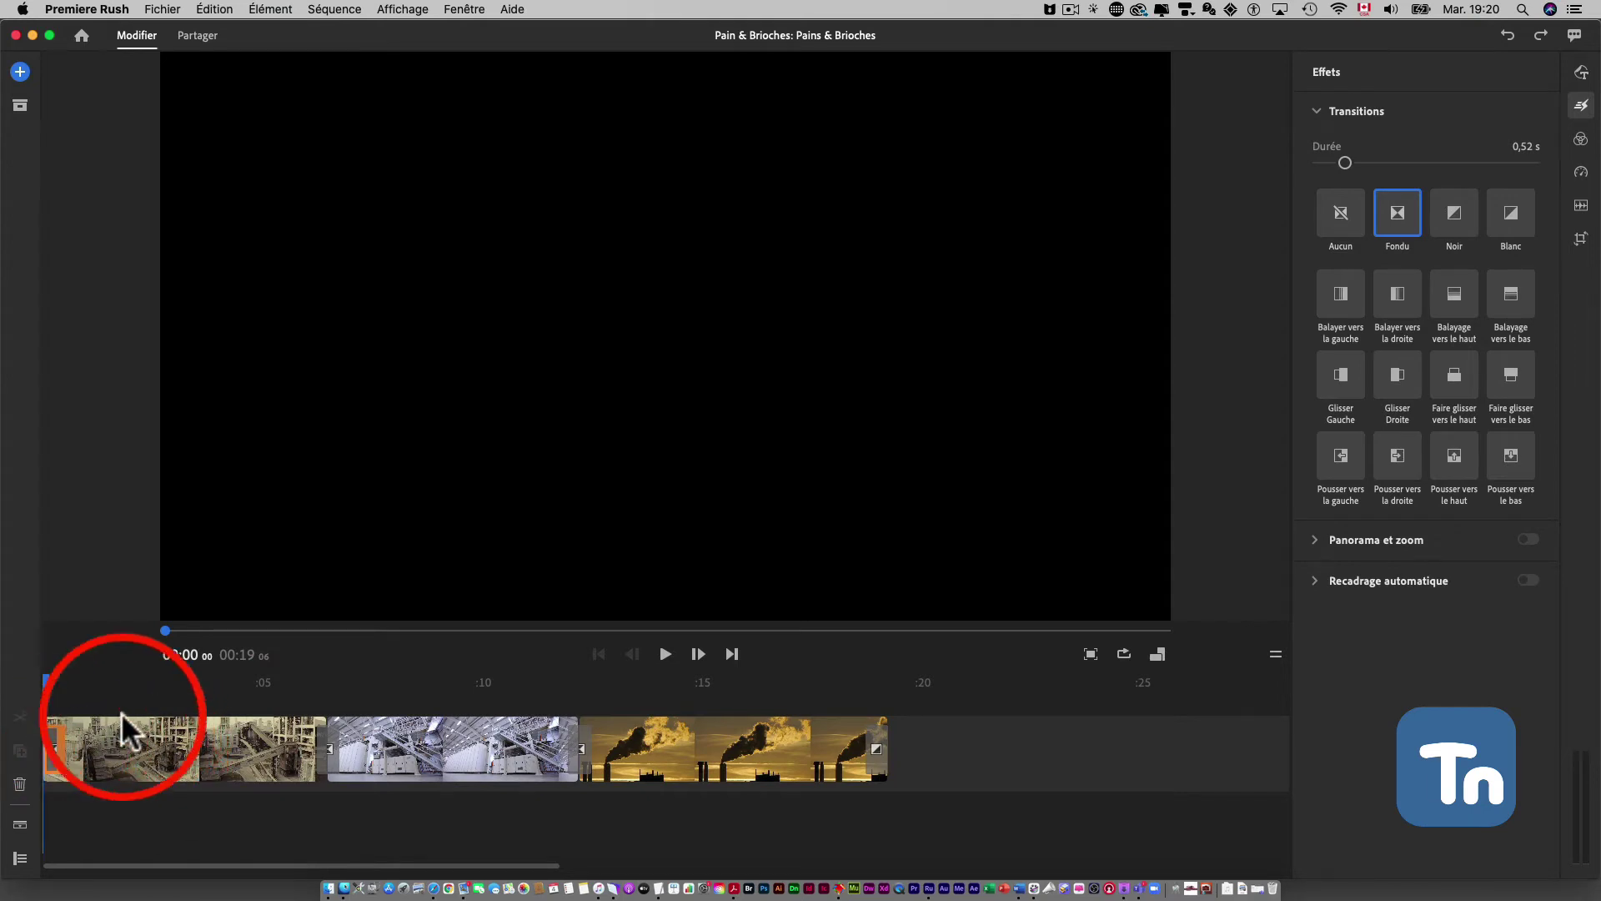
# Step: Replace the opening fade with a 1 s Fondu fade-in from black and scrub to check it
pyautogui.click(1366, 202)
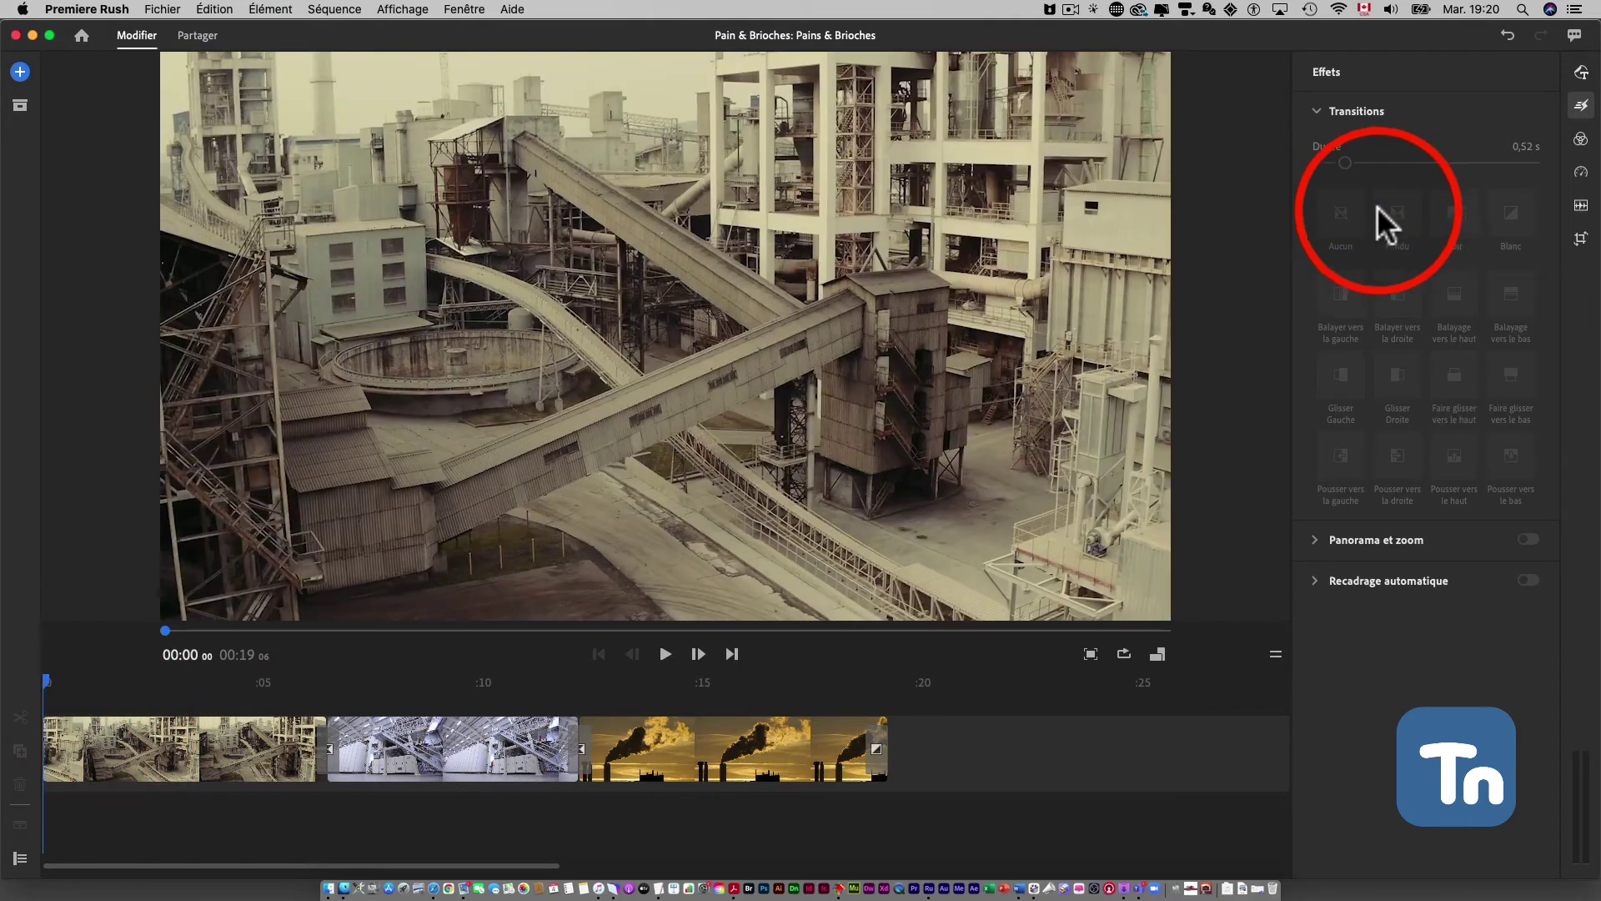
pyautogui.click(111, 752)
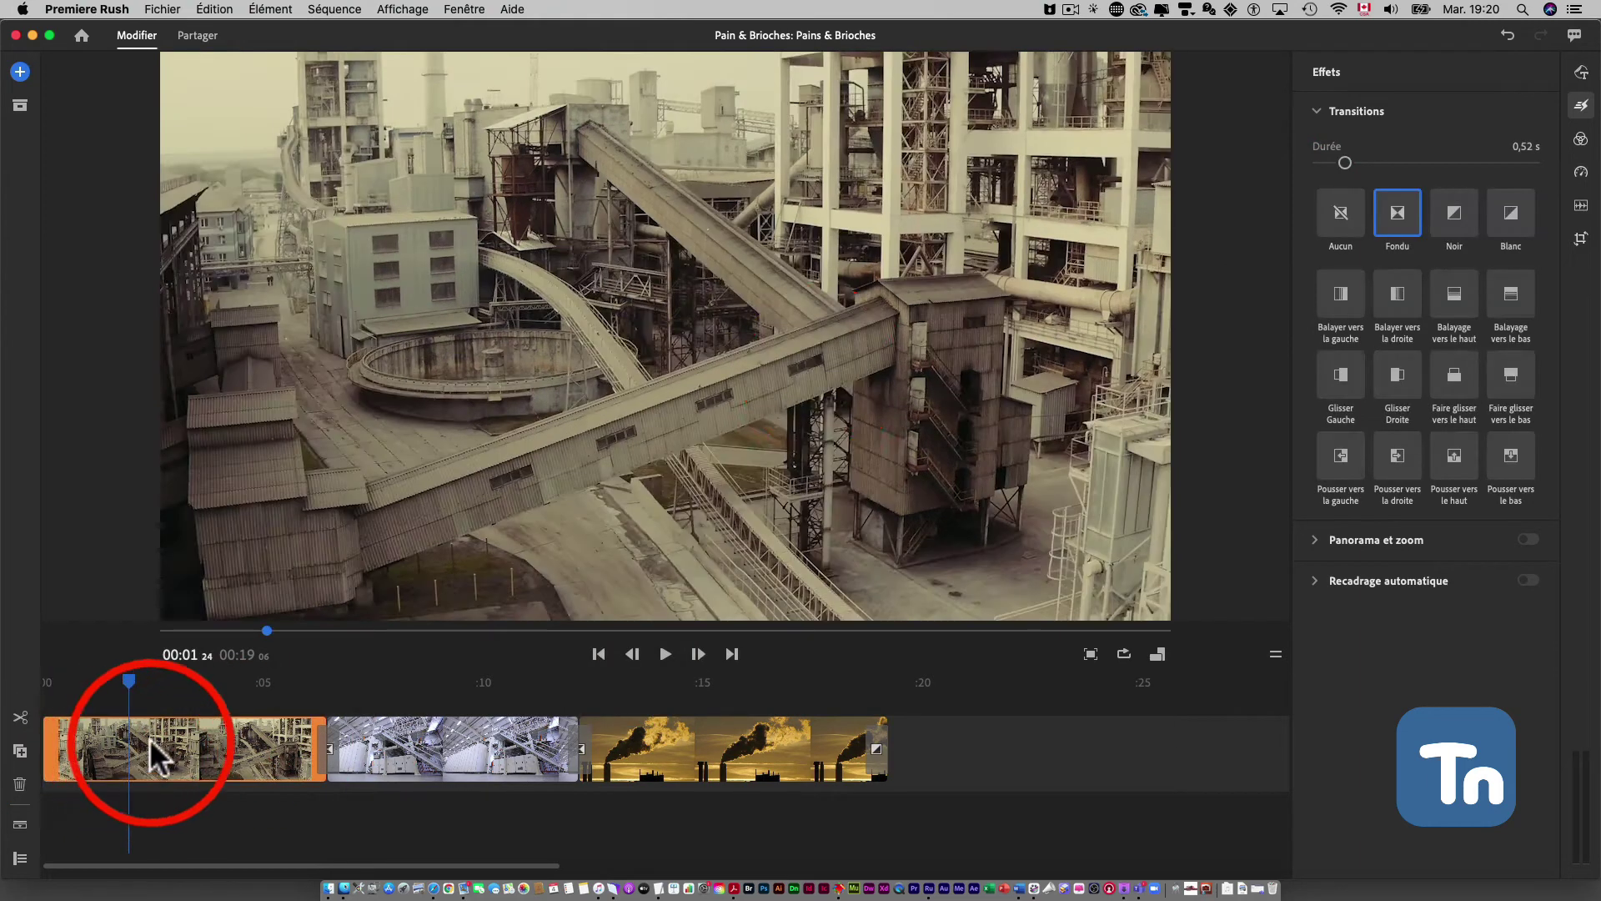
pyautogui.moveTo(1398, 213)
pyautogui.mouseDown()
pyautogui.moveTo(471, 559)
pyautogui.moveTo(1491, 199)
pyautogui.moveTo(1525, 143)
pyautogui.mouseUp()
pyautogui.click(1526, 146)
pyautogui.write('1')
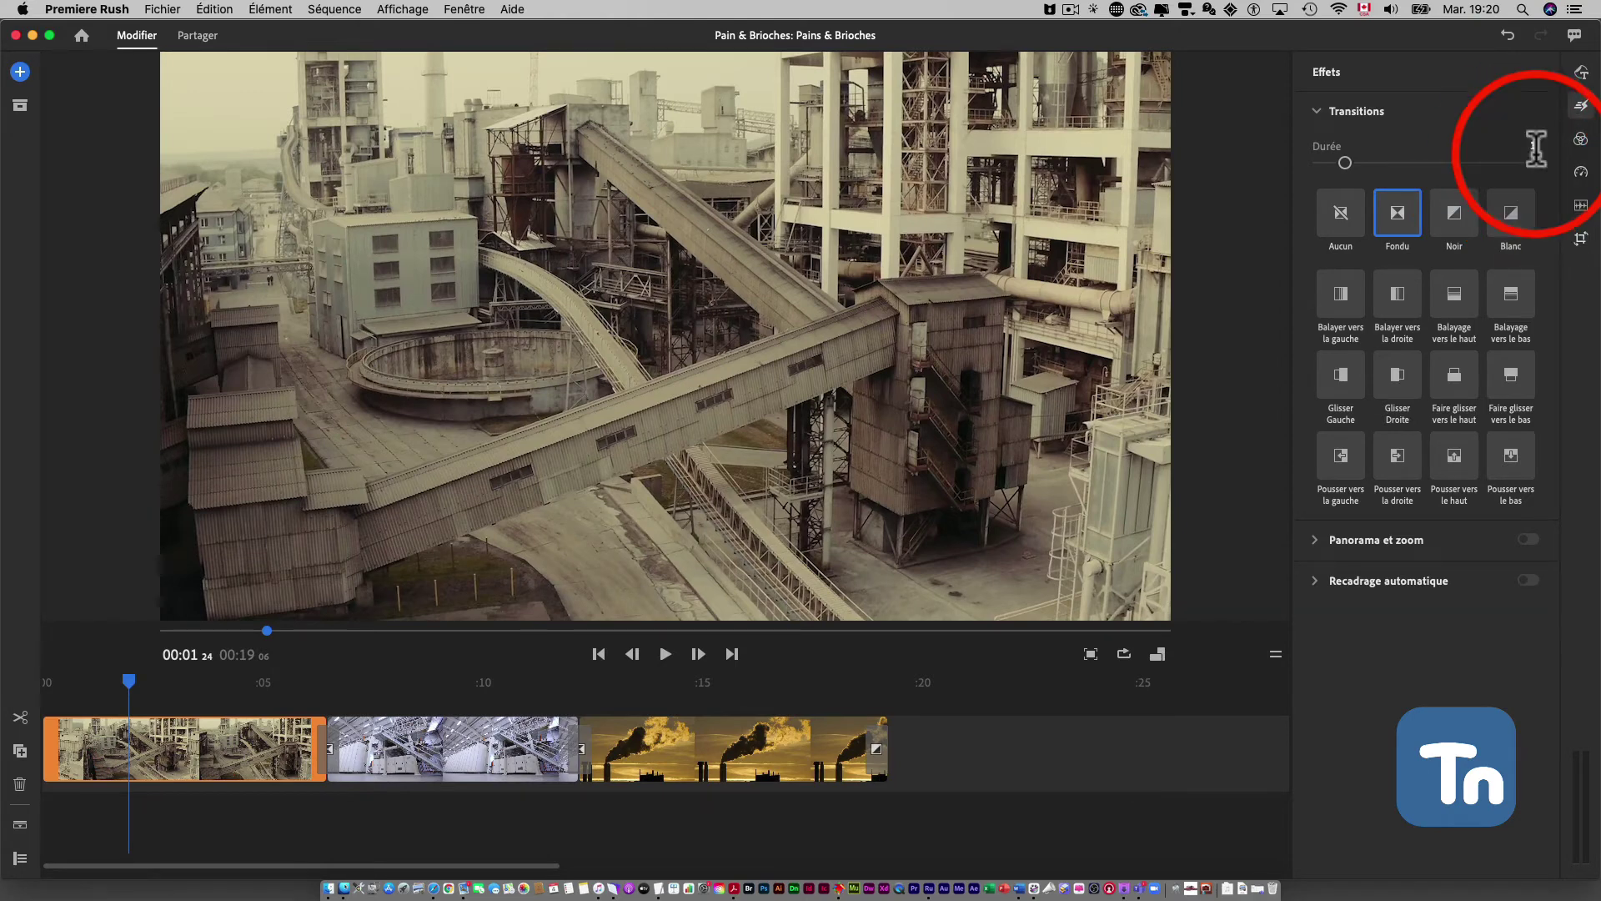
pyautogui.press('Return')
pyautogui.moveTo(1398, 209)
pyautogui.mouseDown()
pyautogui.moveTo(1284, 280)
pyautogui.moveTo(53, 739)
pyautogui.mouseUp()
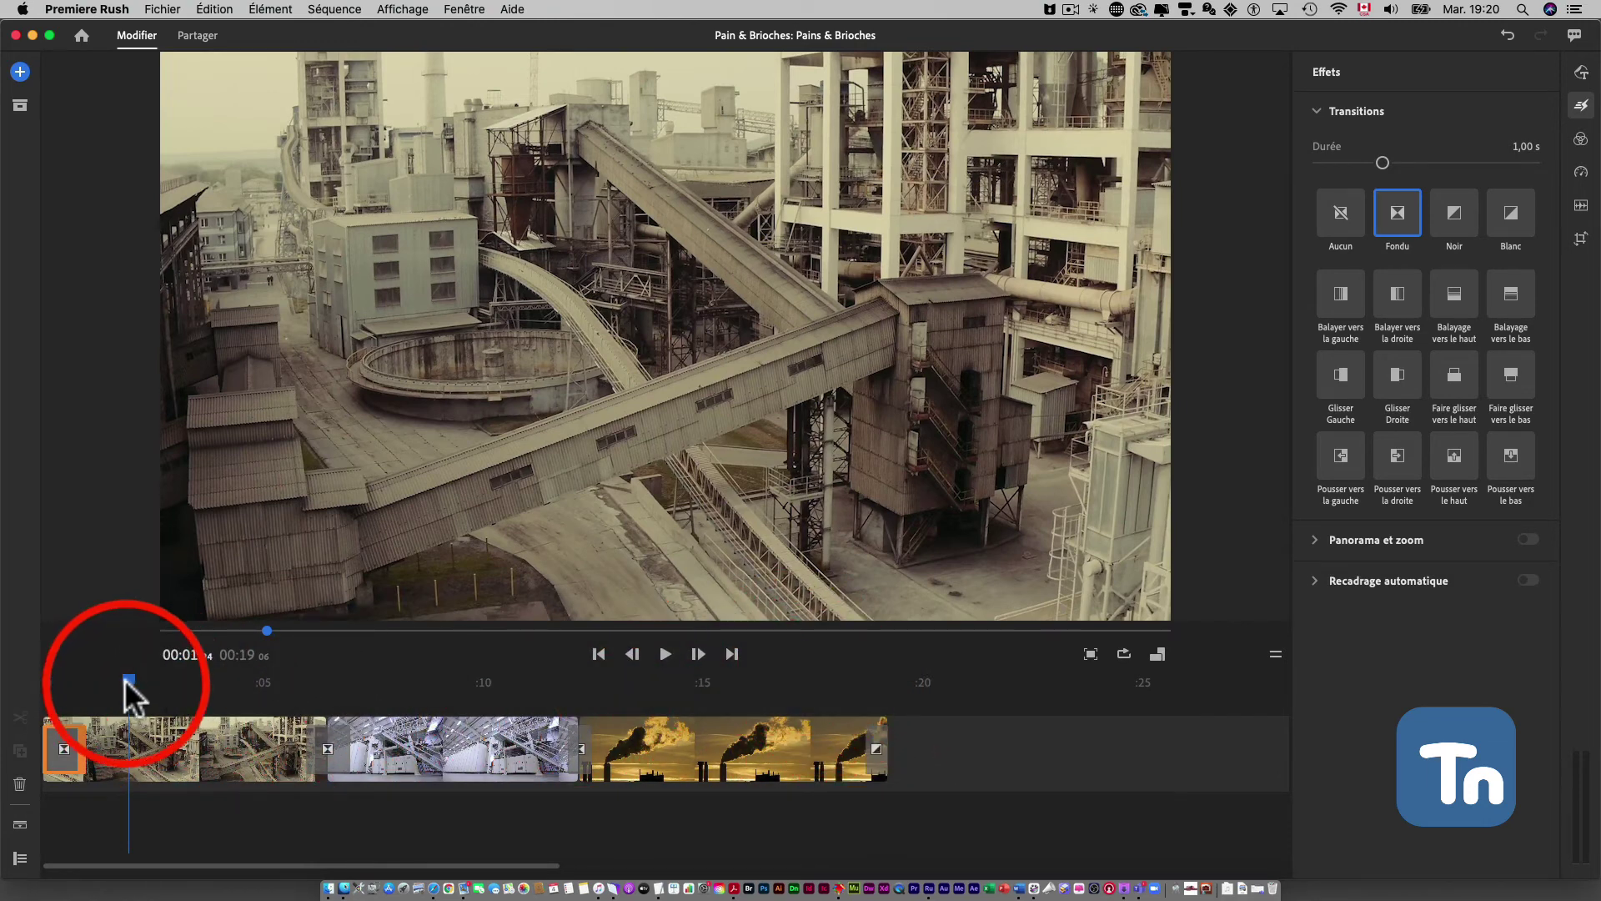
pyautogui.moveTo(125, 679)
pyautogui.mouseDown()
pyautogui.moveTo(626, 683)
pyautogui.moveTo(108, 705)
pyautogui.mouseUp()
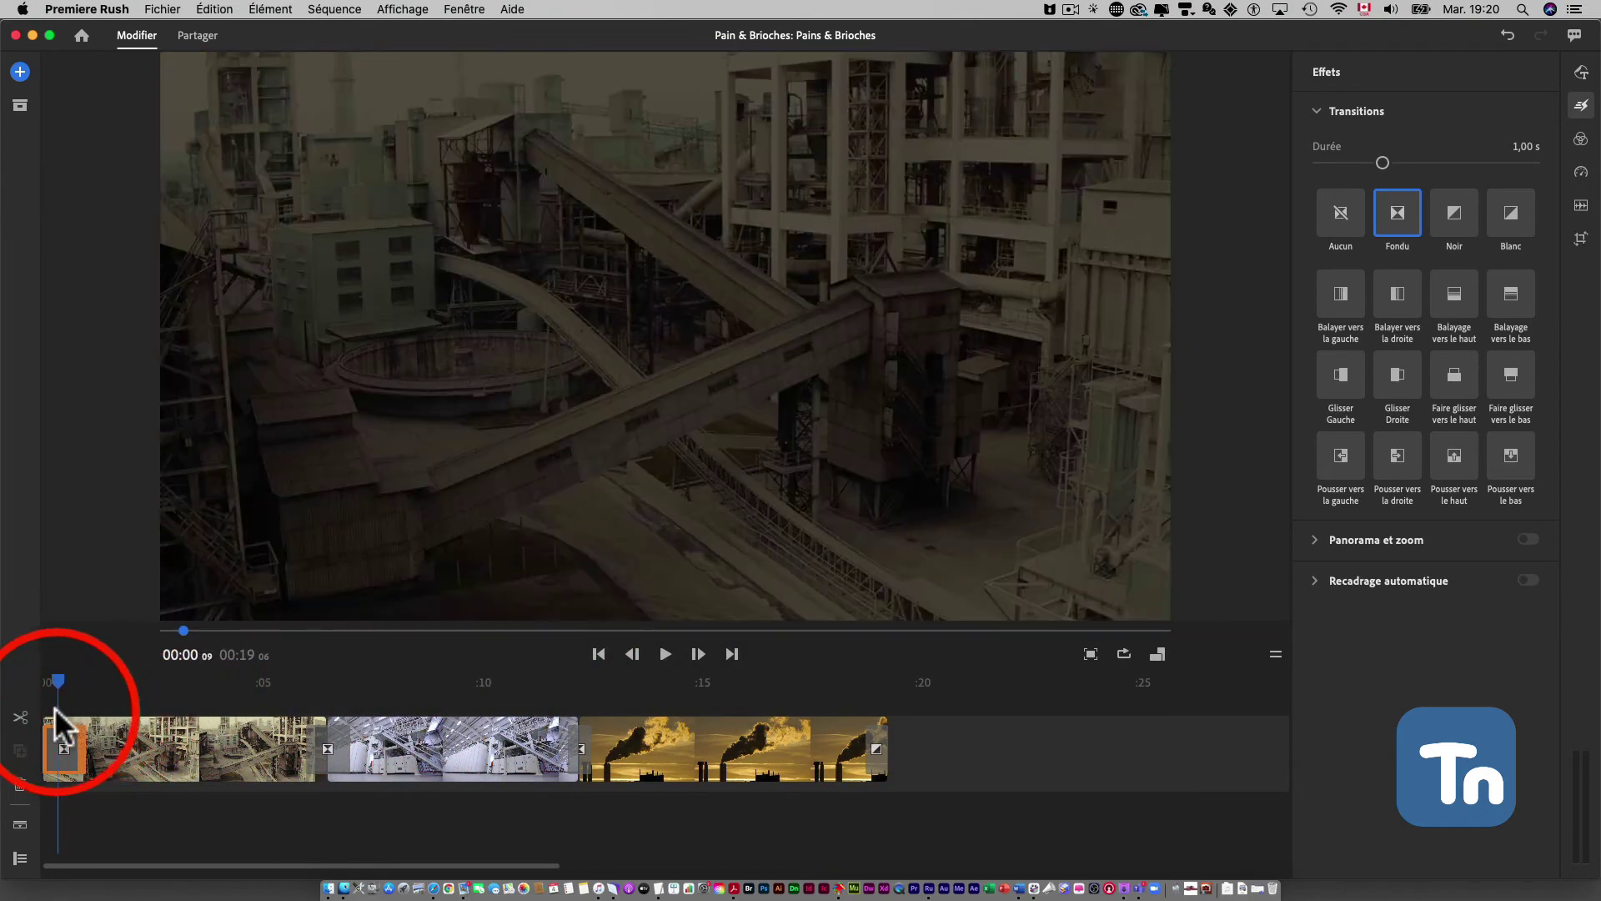
pyautogui.moveTo(53, 707)
pyautogui.mouseDown()
pyautogui.moveTo(51, 682)
pyautogui.moveTo(33, 680)
pyautogui.mouseUp()
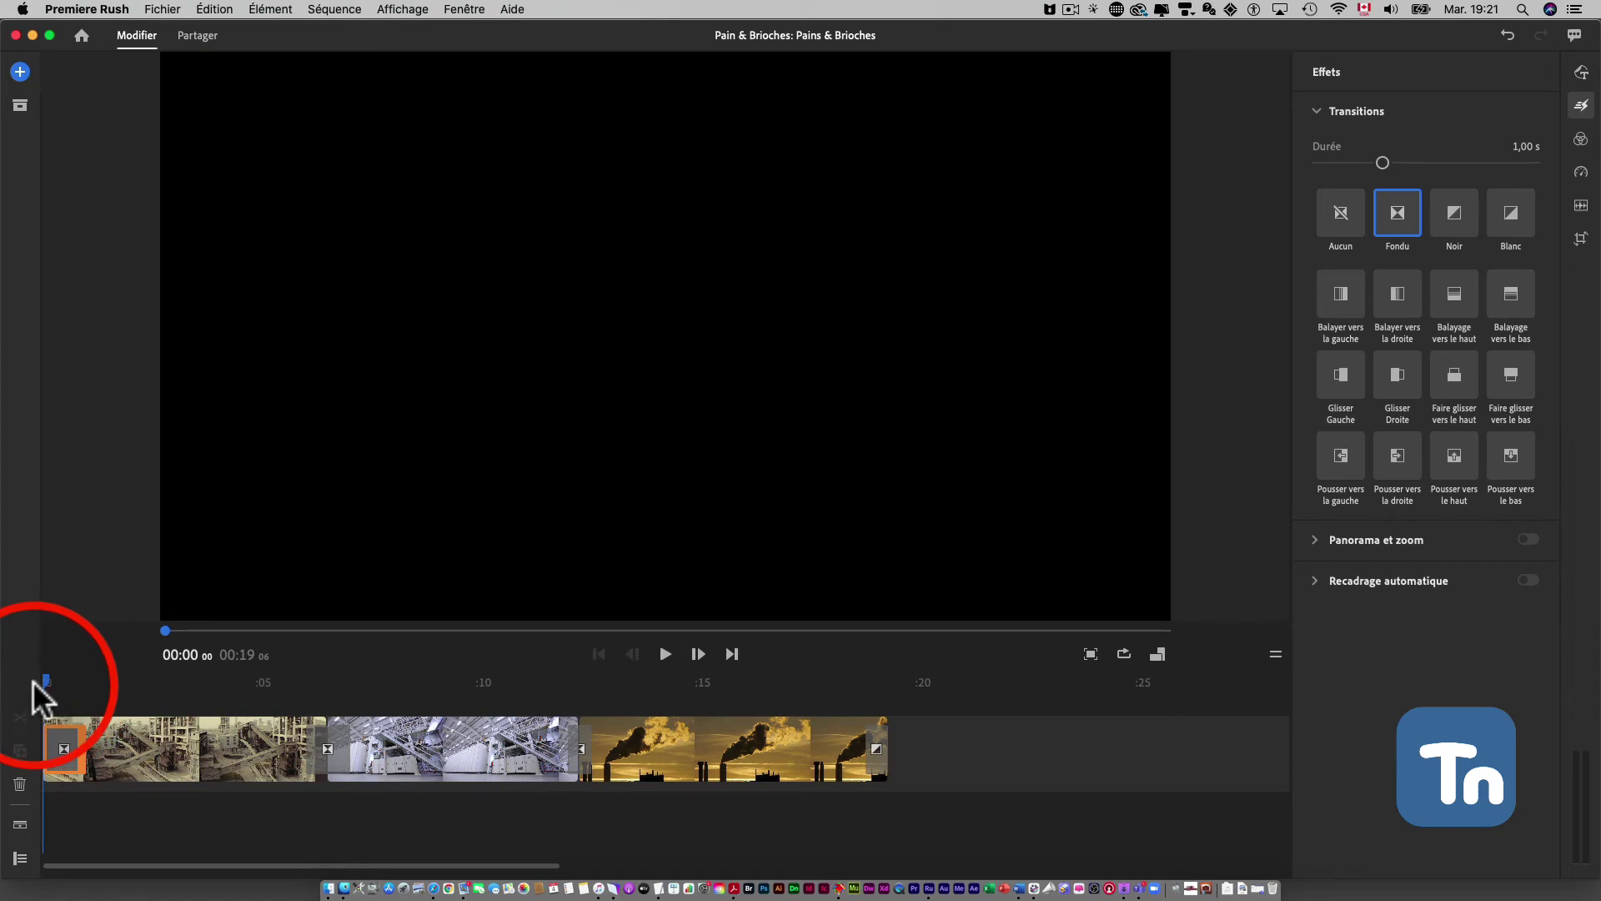
# Step: Play the whole sequence, then select the closing 0.52 s Noir transition to view its settings
pyautogui.press('space')
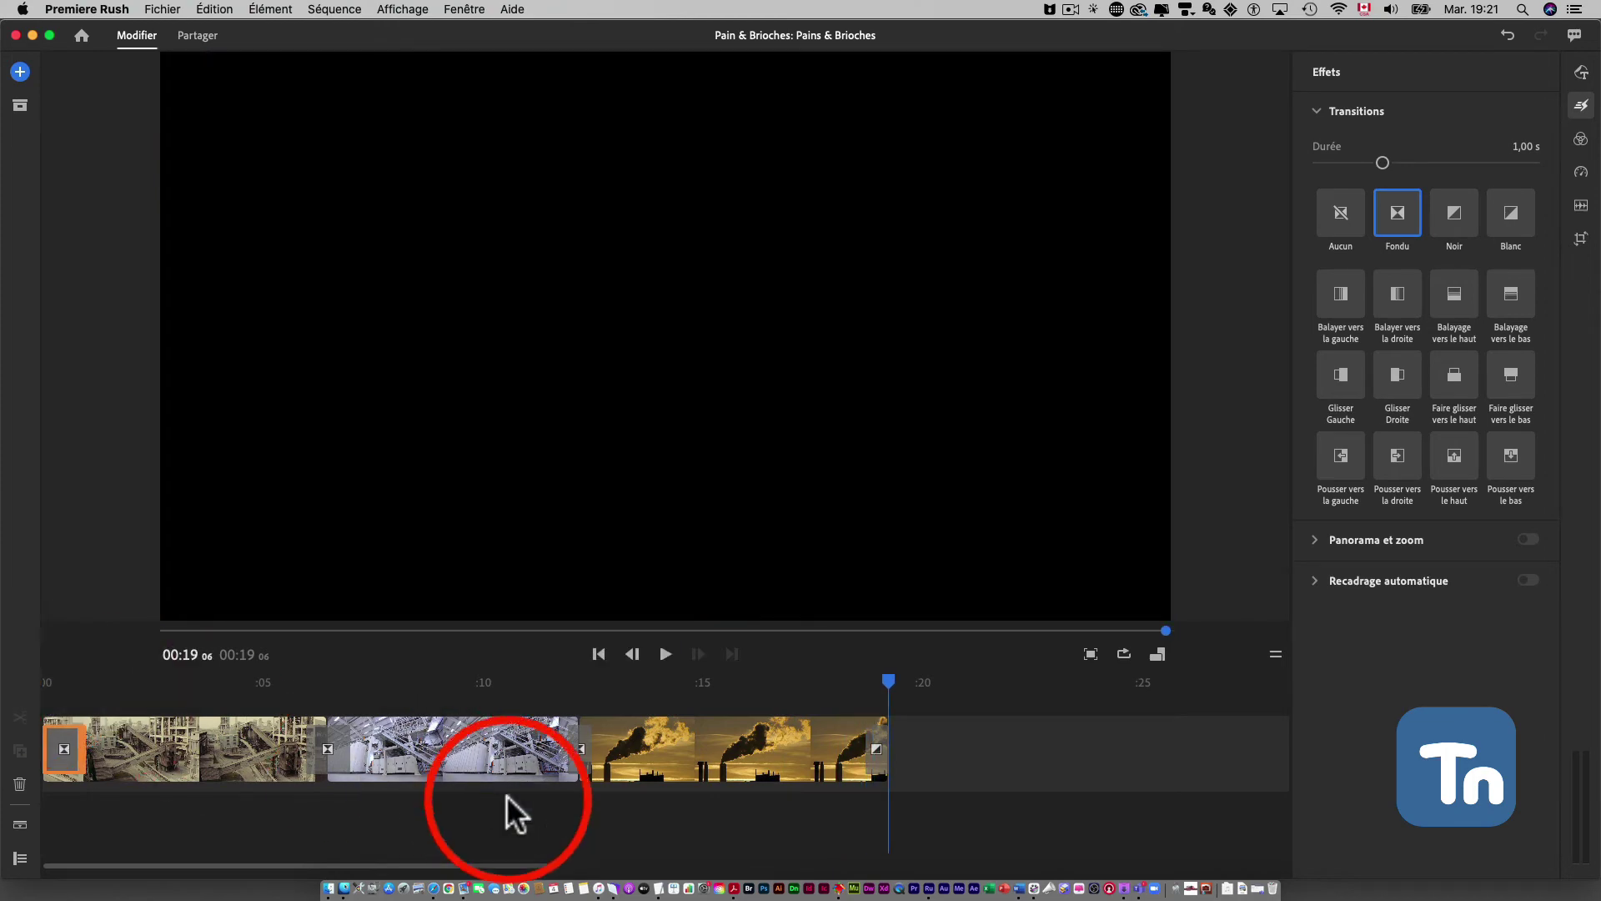
pyautogui.click(875, 749)
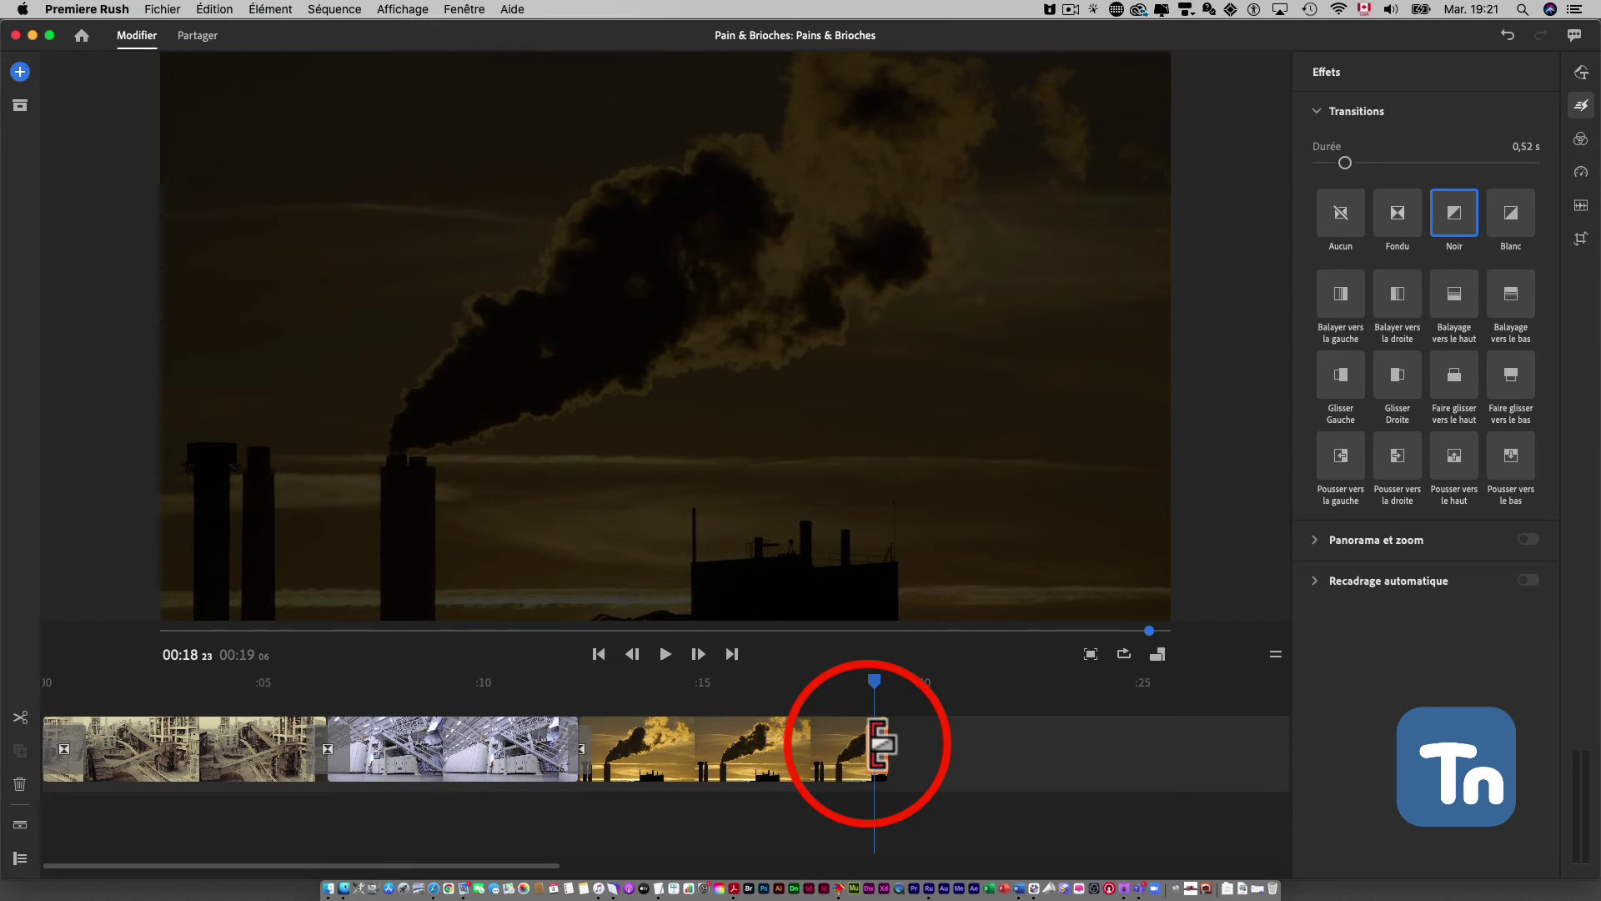
# Step: Stretch the closing Noir transition to 2.52 s and play back the ending from about 11 s
pyautogui.moveTo(880, 745); pyautogui.dragTo(793, 747)
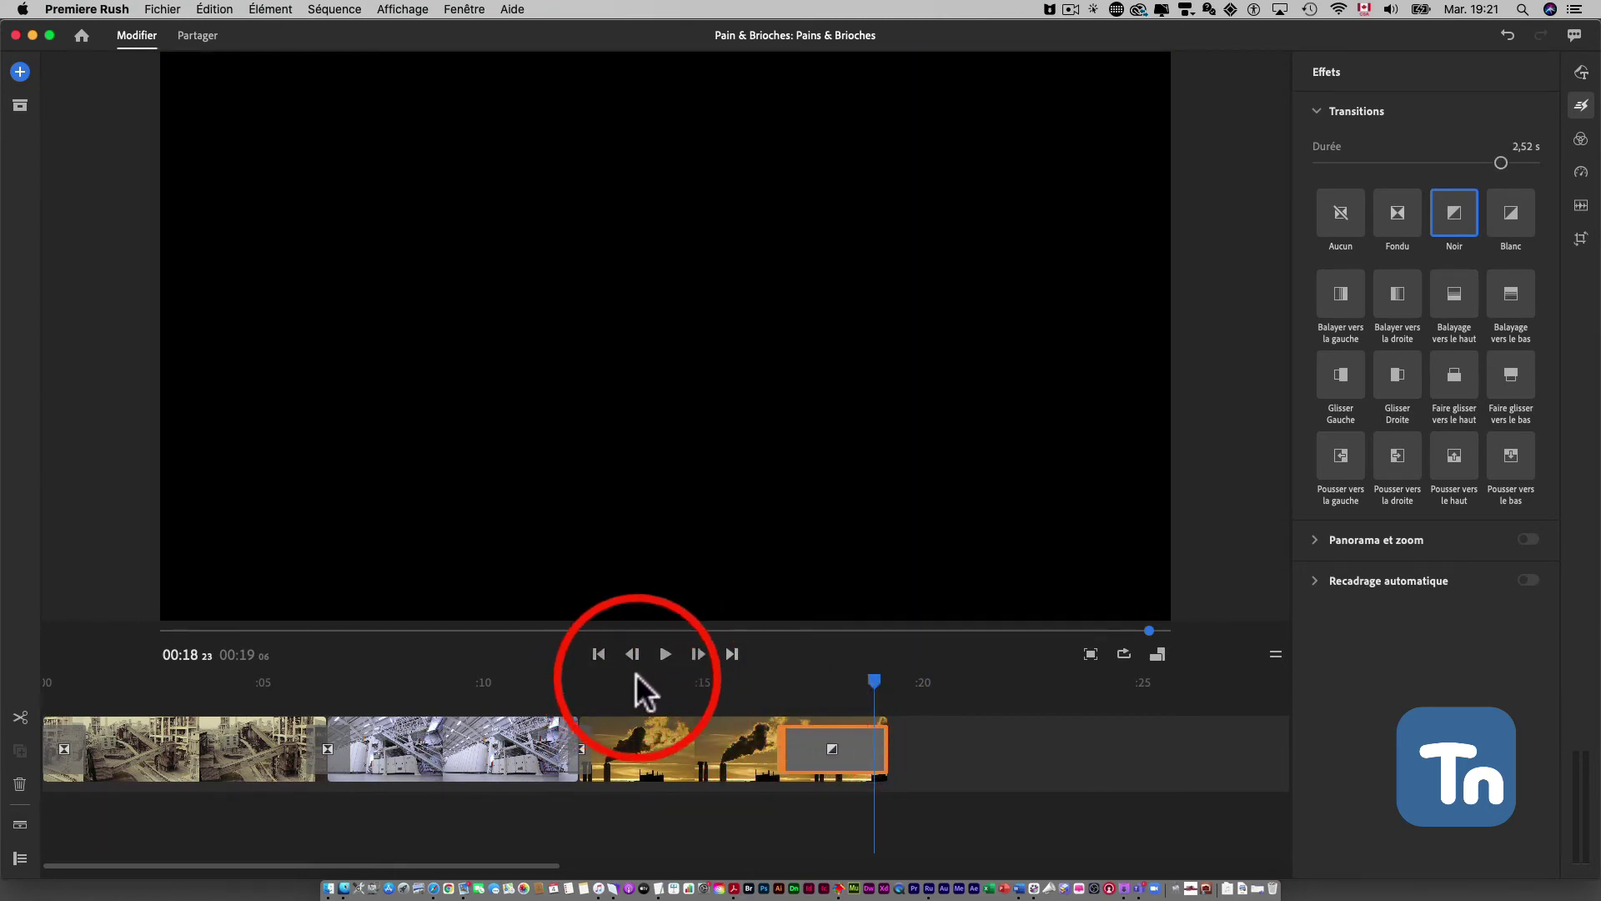
pyautogui.click(555, 681)
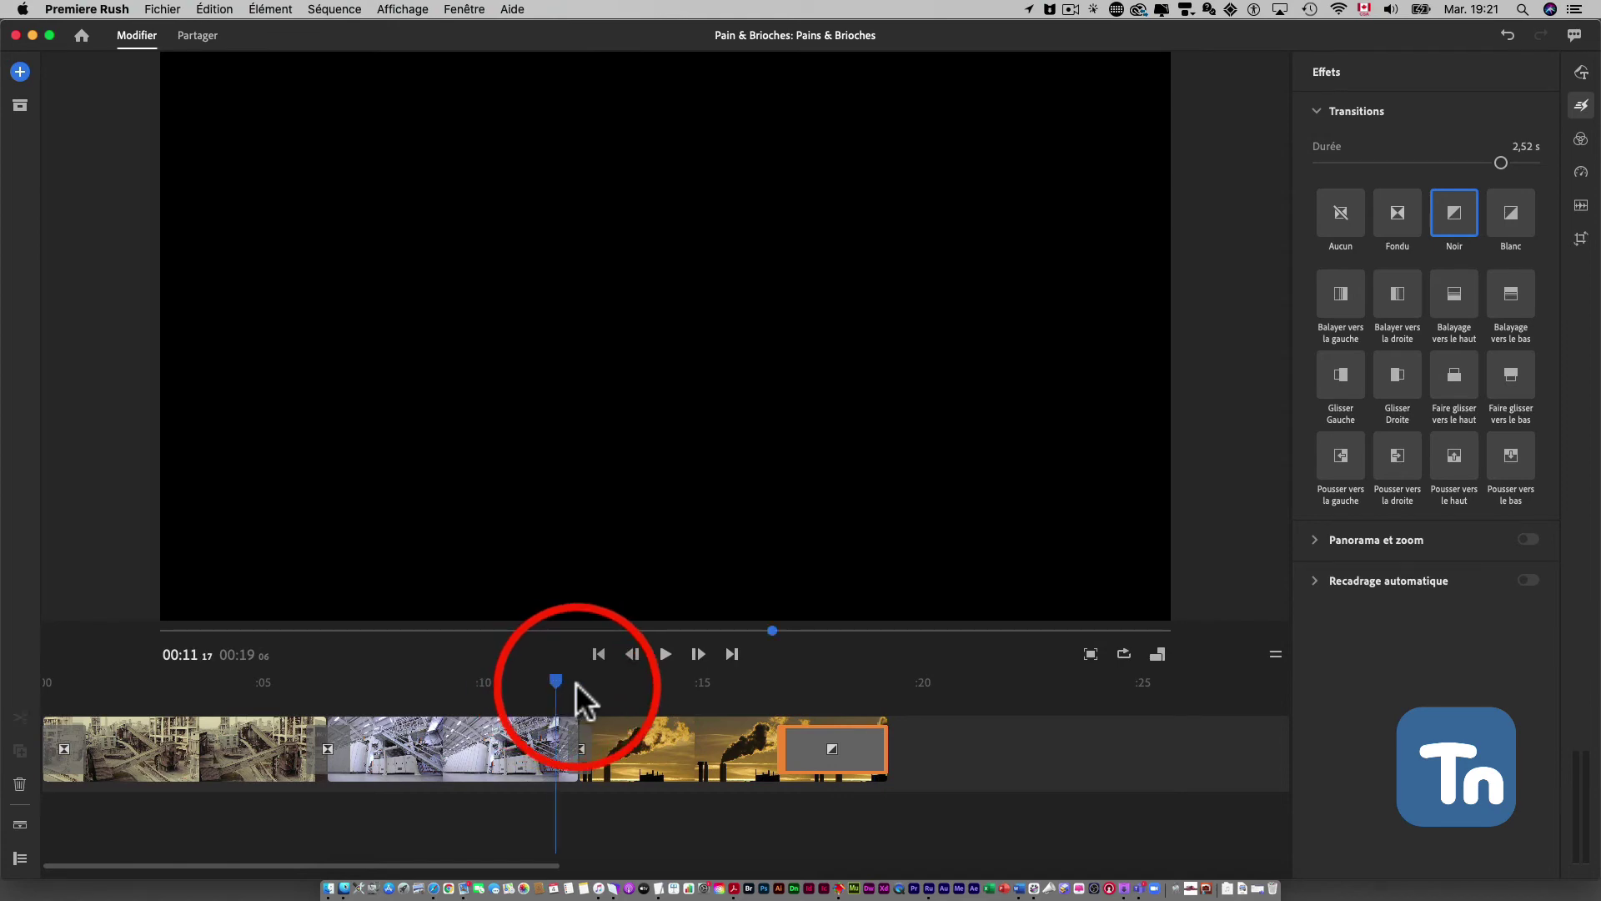
pyautogui.press('space')
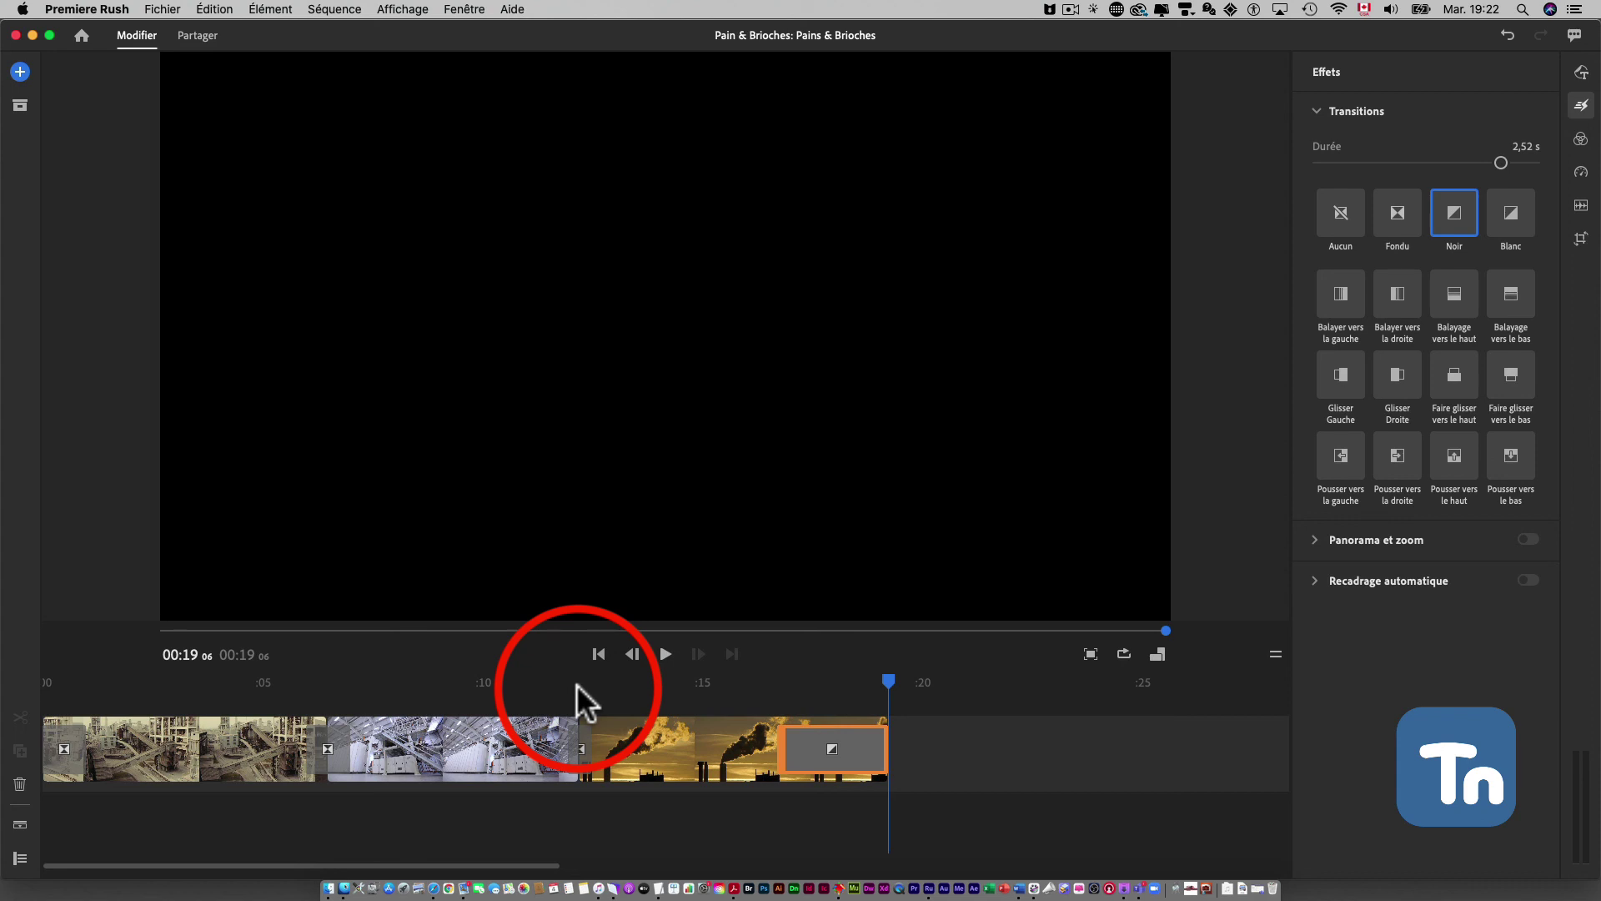
pyautogui.click(1069, 9)
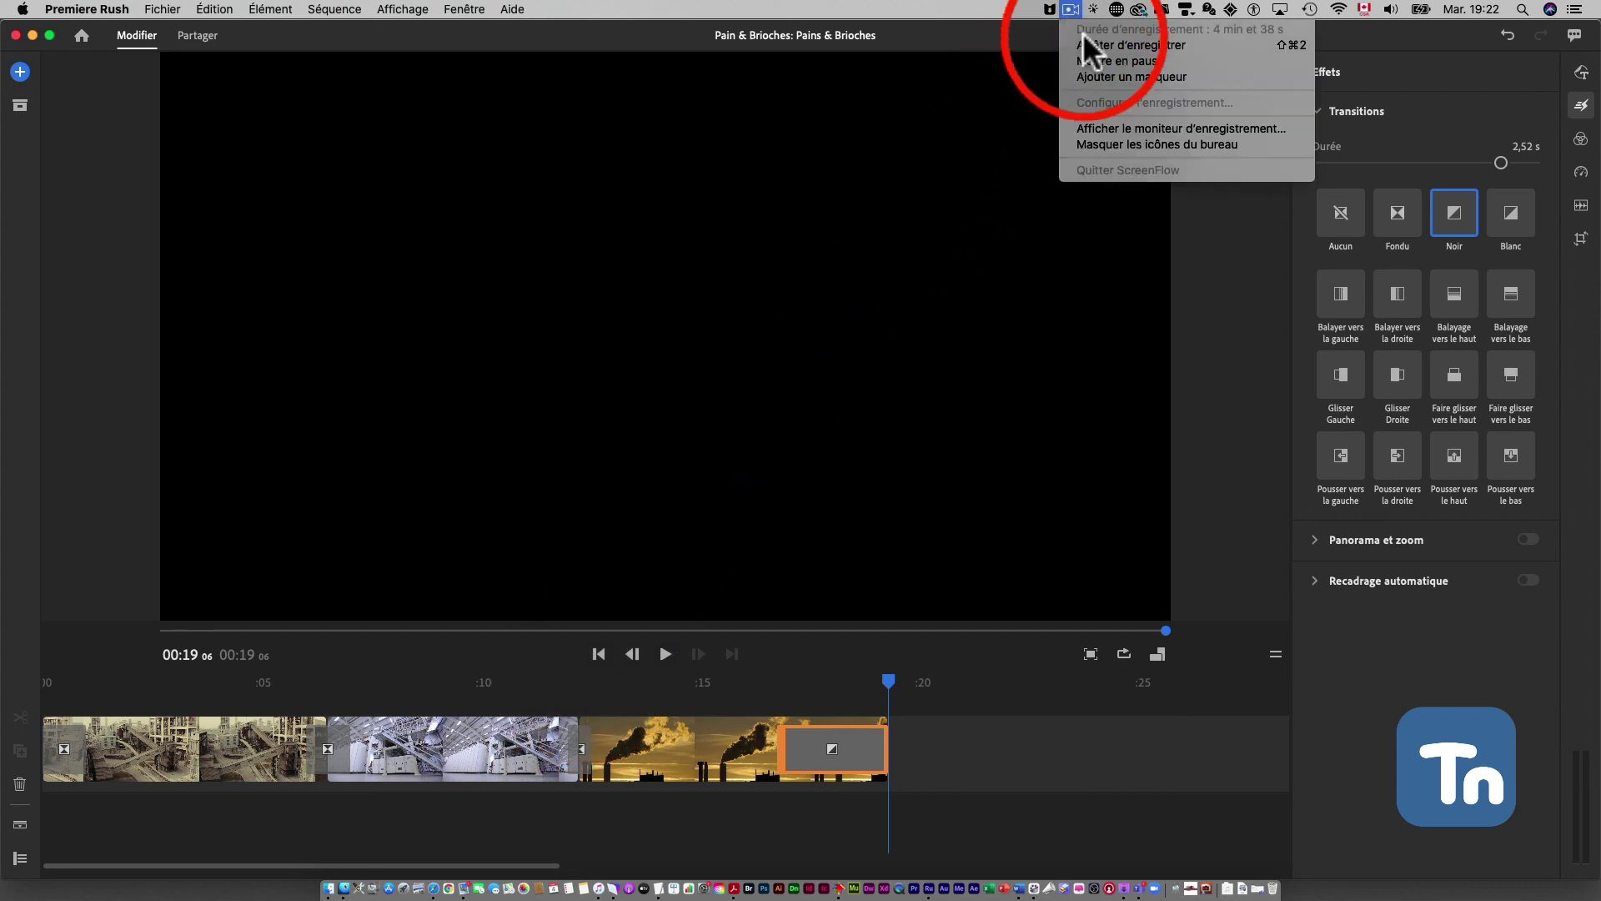